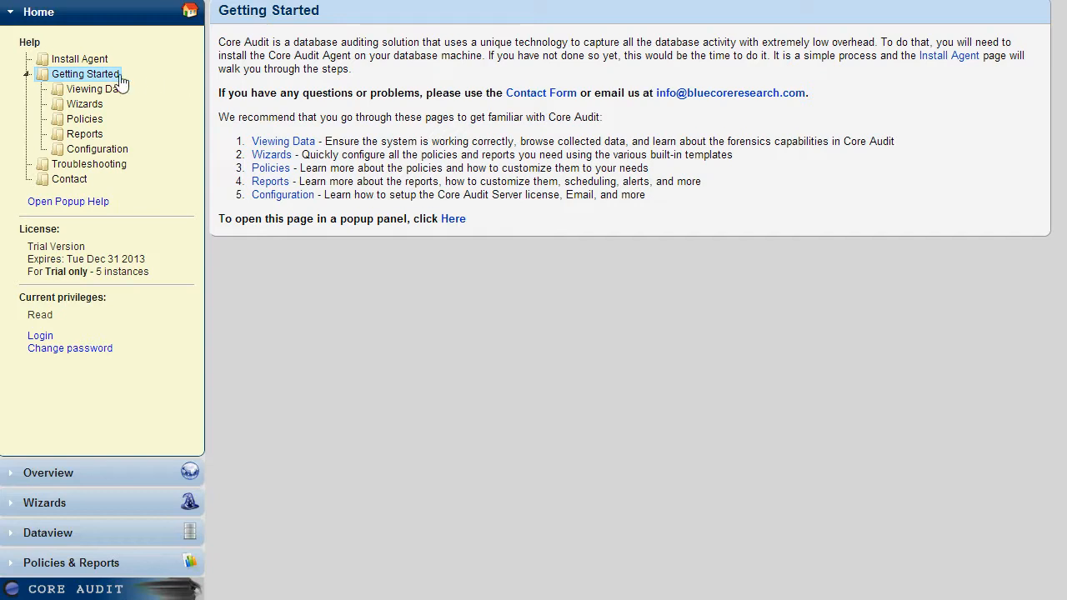
Open the Viewing Data help page and examine the license type and current privileges shown on the Home panel.
{"action": "left_click", "coordinate": [98, 89]}
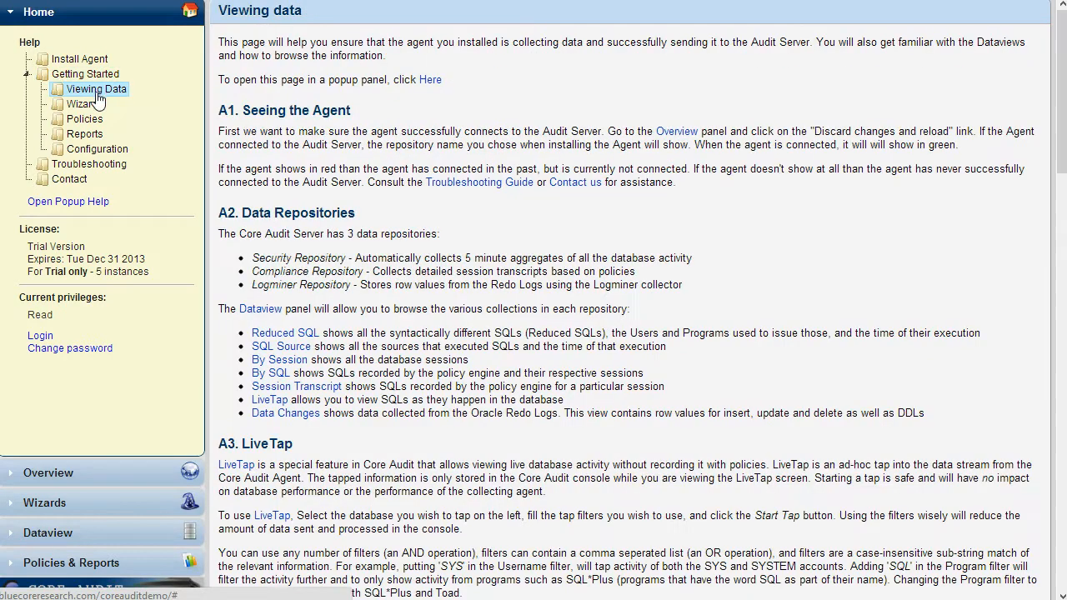
{"action": "left_click_drag", "start_coordinate": [30, 249], "coordinate": [65, 252]}
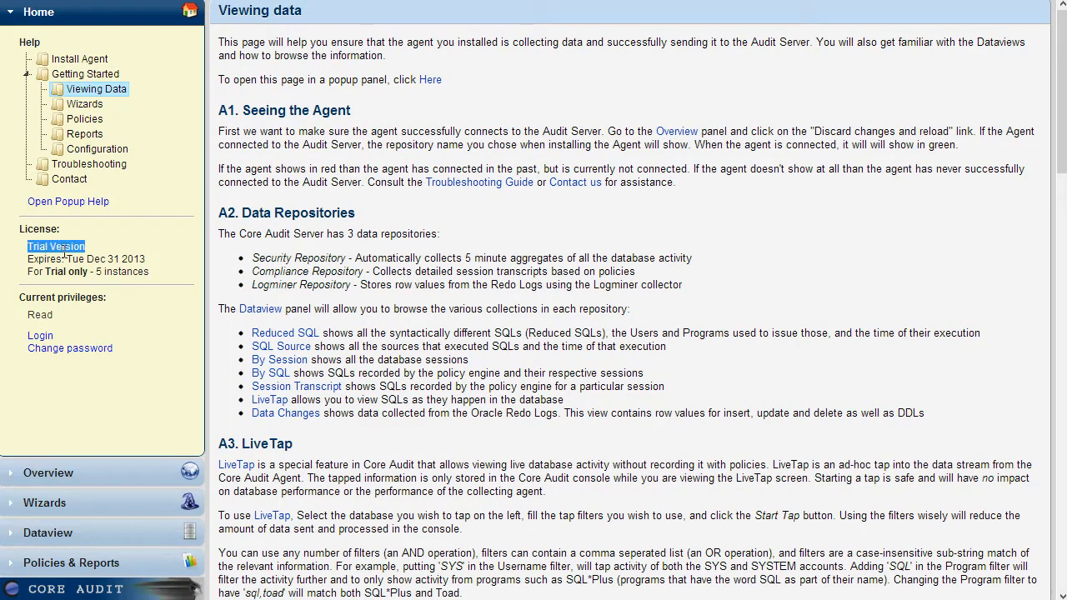
{"action": "double_click", "coordinate": [48, 318]}
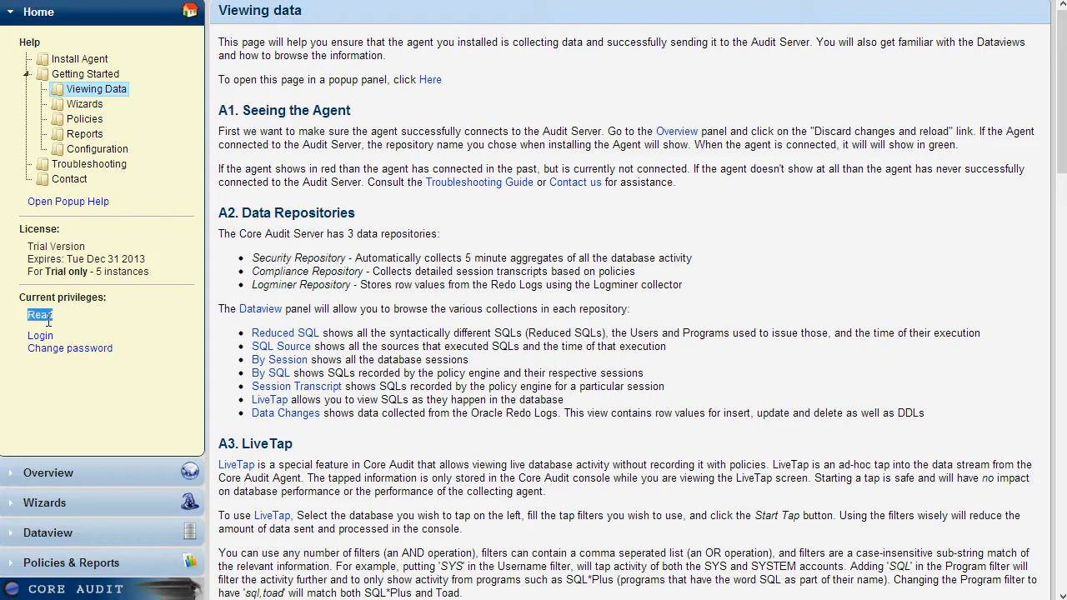
{"action": "left_click", "coordinate": [146, 349]}
Examine the policies and session reports assigned to each database in the Overview matrix.
{"action": "left_click", "coordinate": [102, 473]}
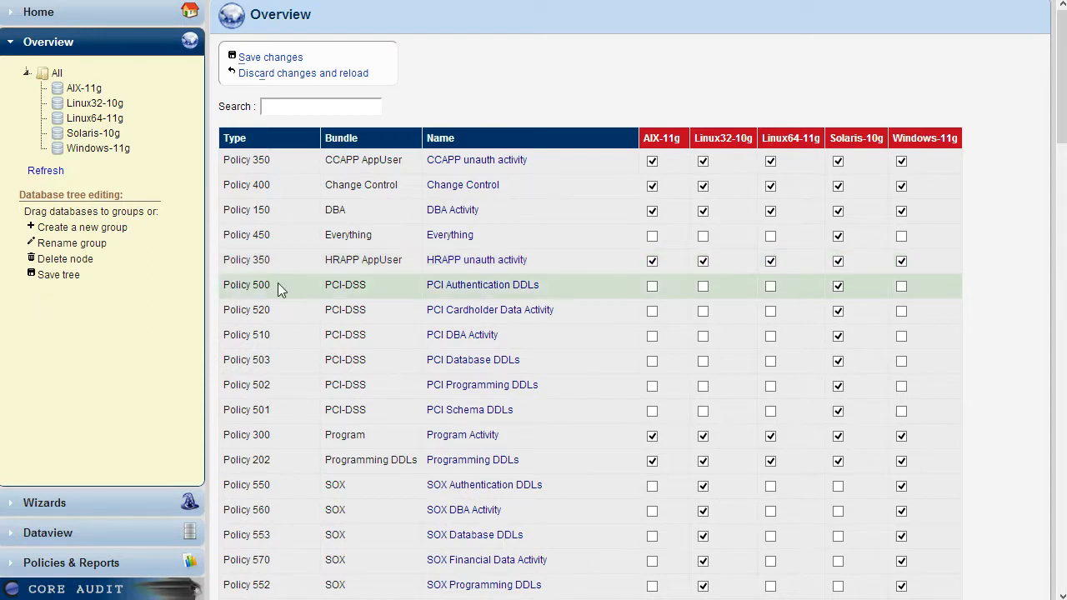
{"action": "scroll", "coordinate": [255, 333], "scroll_direction": "down", "scroll_amount": 5}
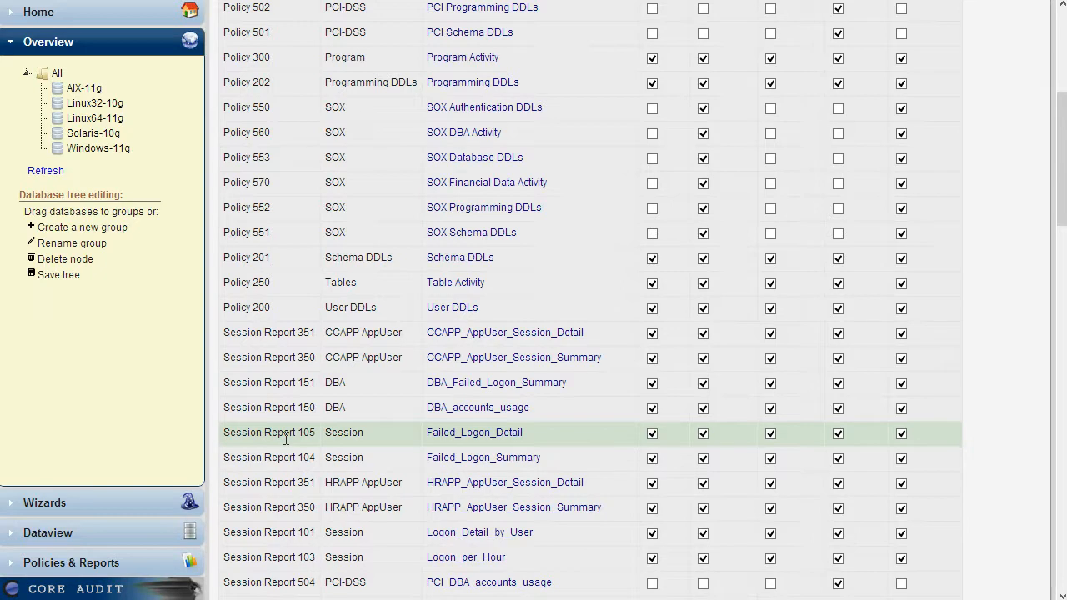
{"action": "scroll", "coordinate": [286, 439], "scroll_direction": "down", "scroll_amount": 1}
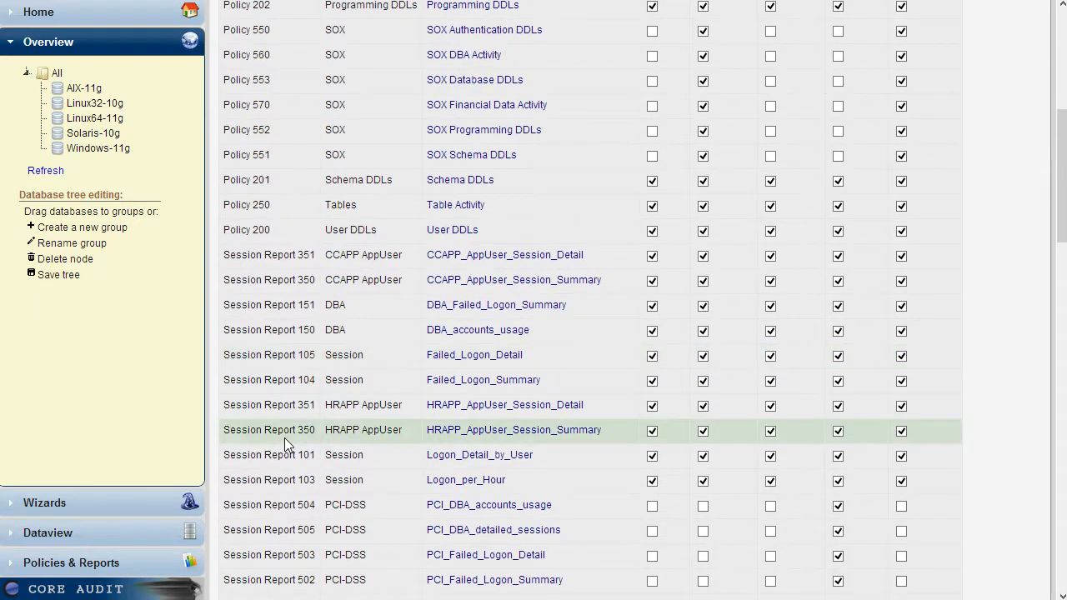
{"action": "scroll", "coordinate": [284, 438], "scroll_direction": "up", "scroll_amount": 6}
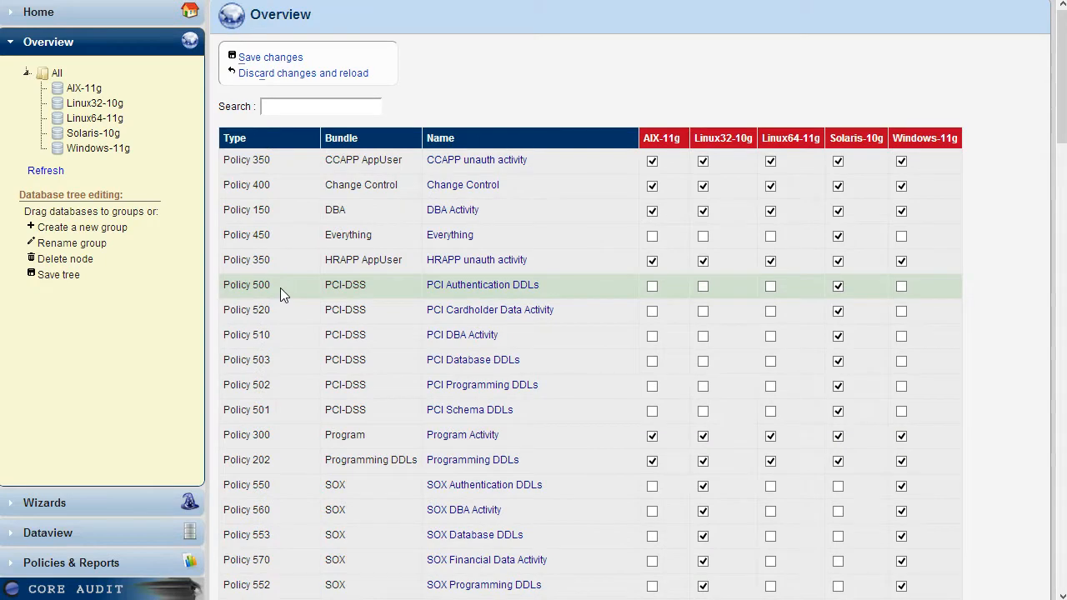
Open the DBA & Privileged User Monitoring wizard and review its list of privileged accounts.
{"action": "left_click", "coordinate": [121, 504]}
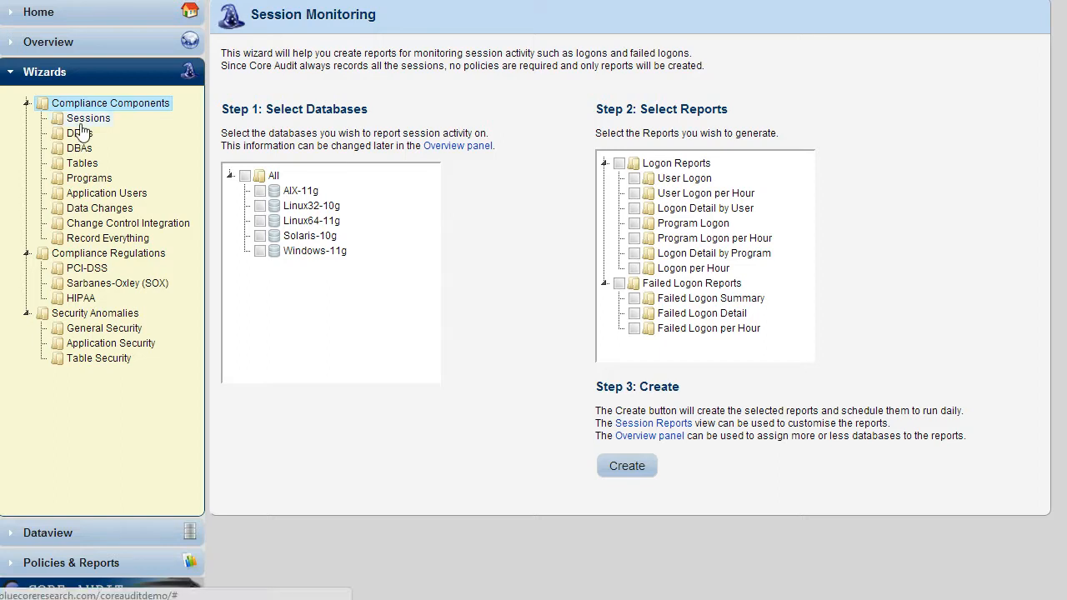
{"action": "left_click", "coordinate": [79, 150]}
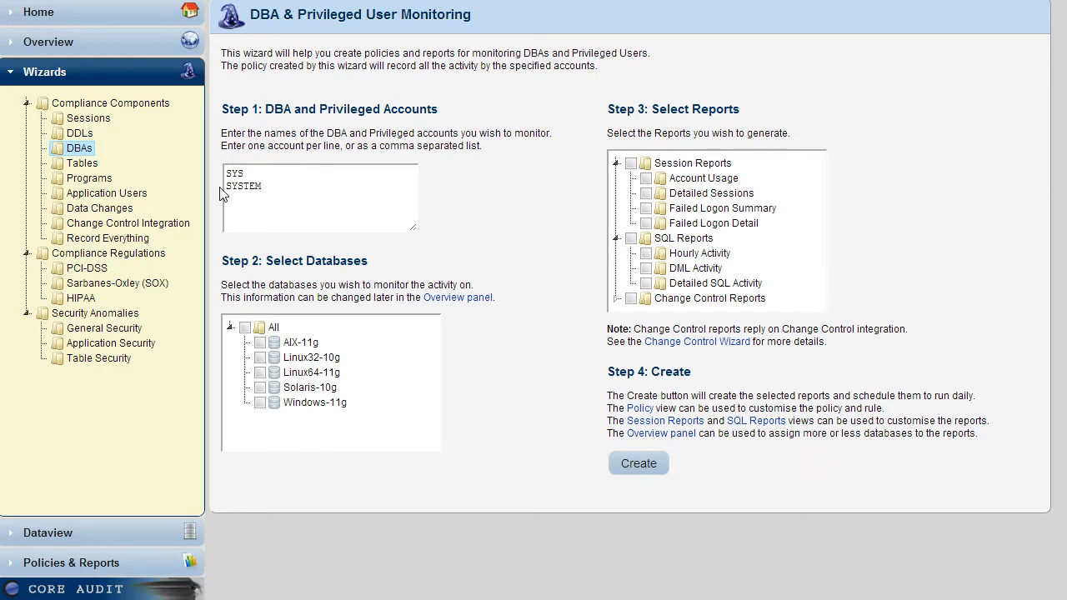
{"action": "left_click_drag", "start_coordinate": [269, 186], "coordinate": [225, 174]}
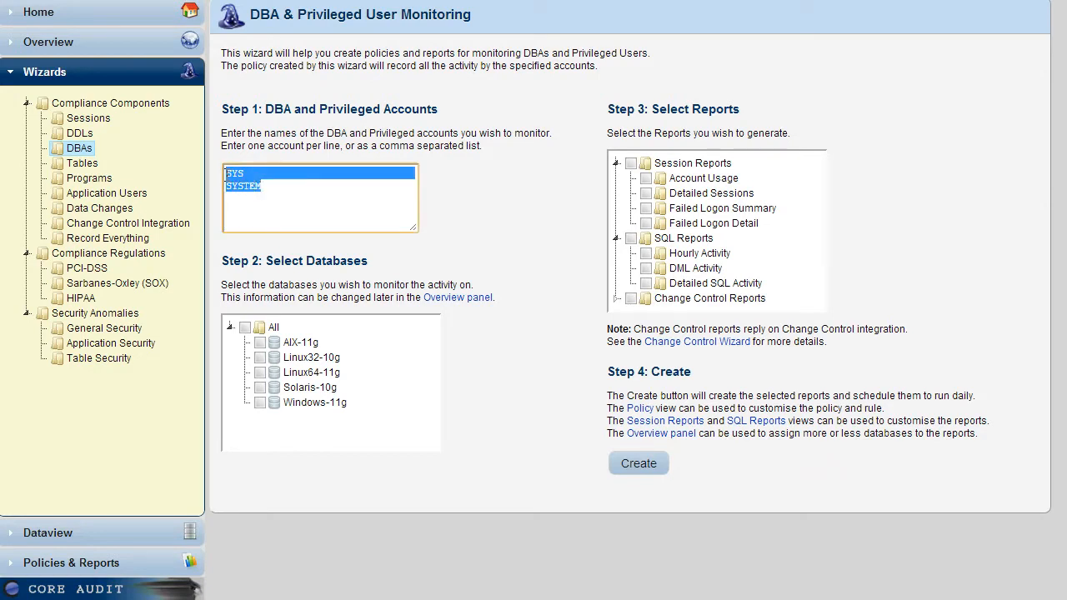
{"action": "left_click", "coordinate": [227, 175]}
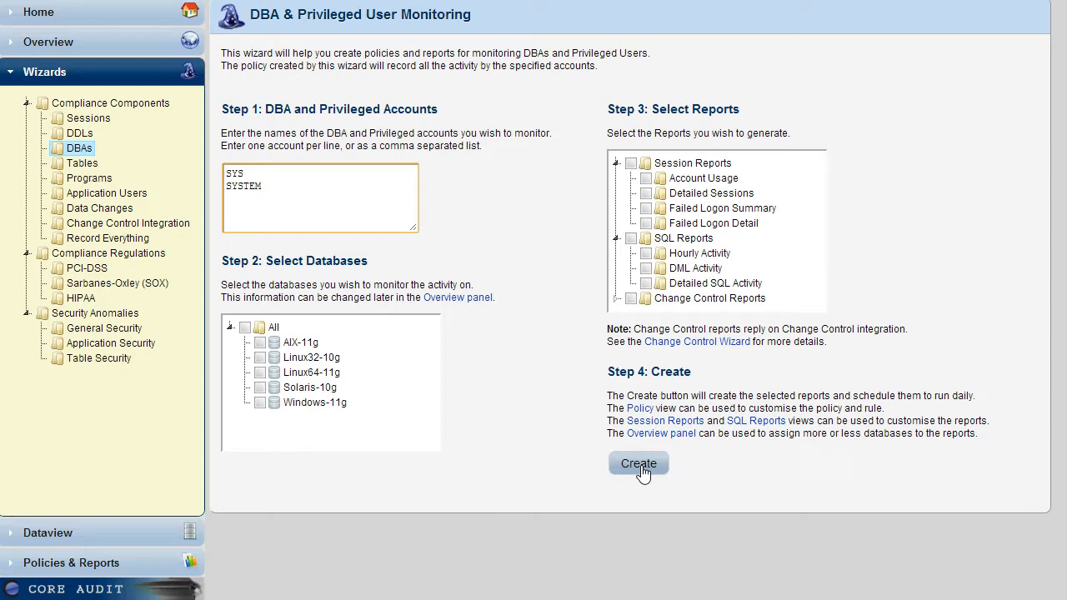
Review the compliance wizards for table access, program and application user monitoring.
{"action": "left_click", "coordinate": [88, 166]}
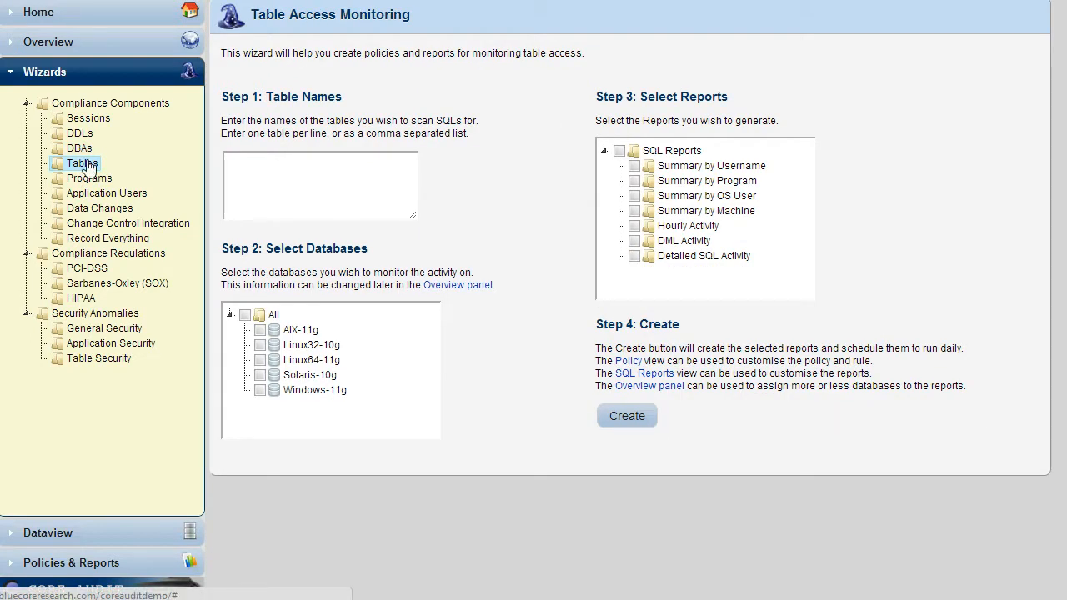
{"action": "left_click", "coordinate": [242, 179]}
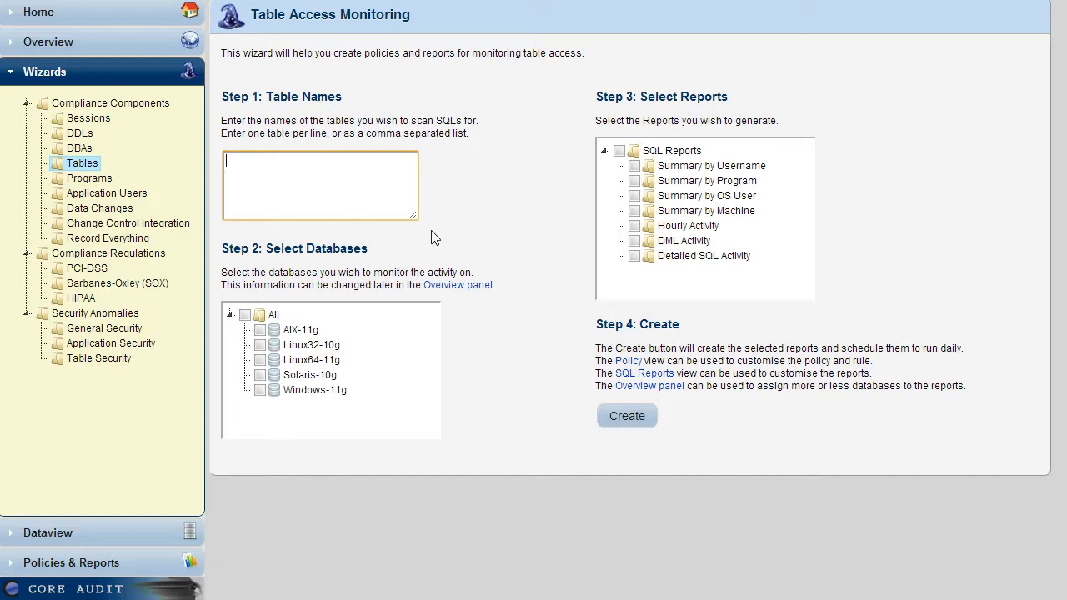
{"action": "left_click", "coordinate": [91, 183]}
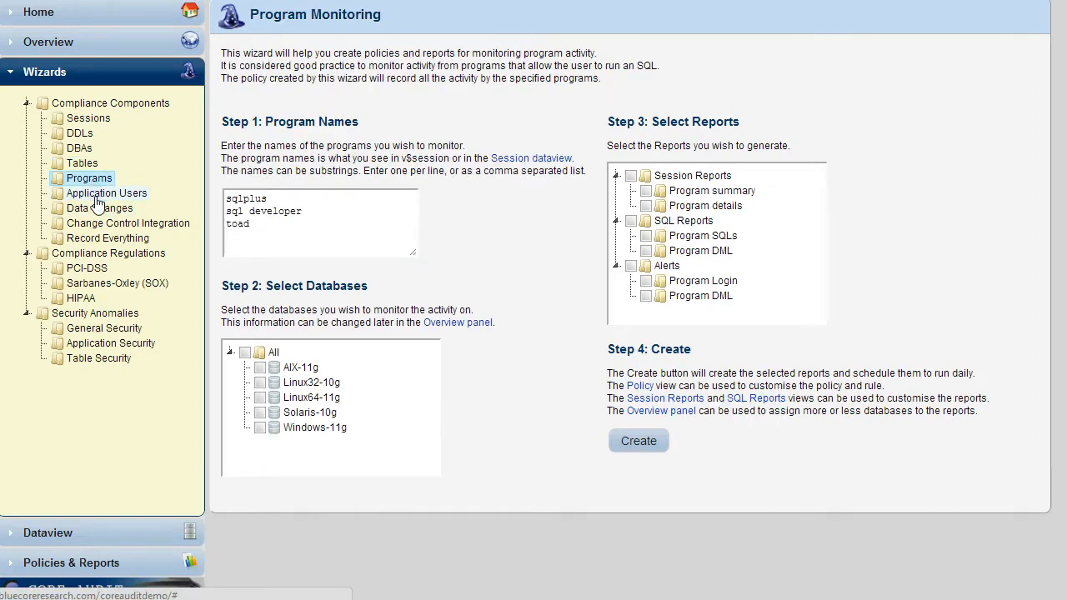
{"action": "left_click", "coordinate": [98, 198]}
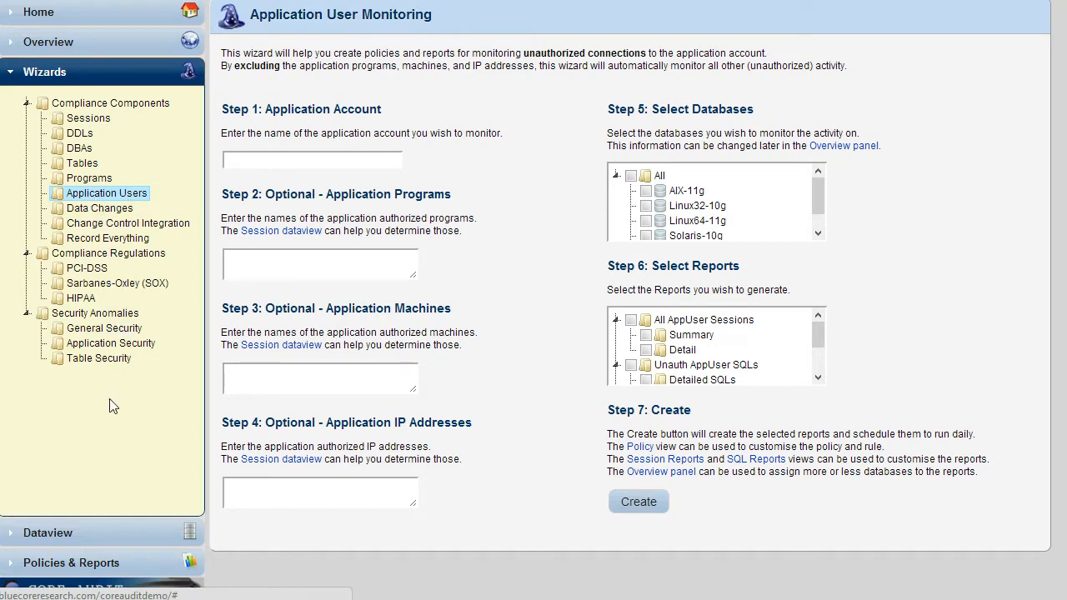
Open the DBA bundle under Policies & Reports and examine its policy, session reports and SQL reports.
{"action": "left_click", "coordinate": [112, 561]}
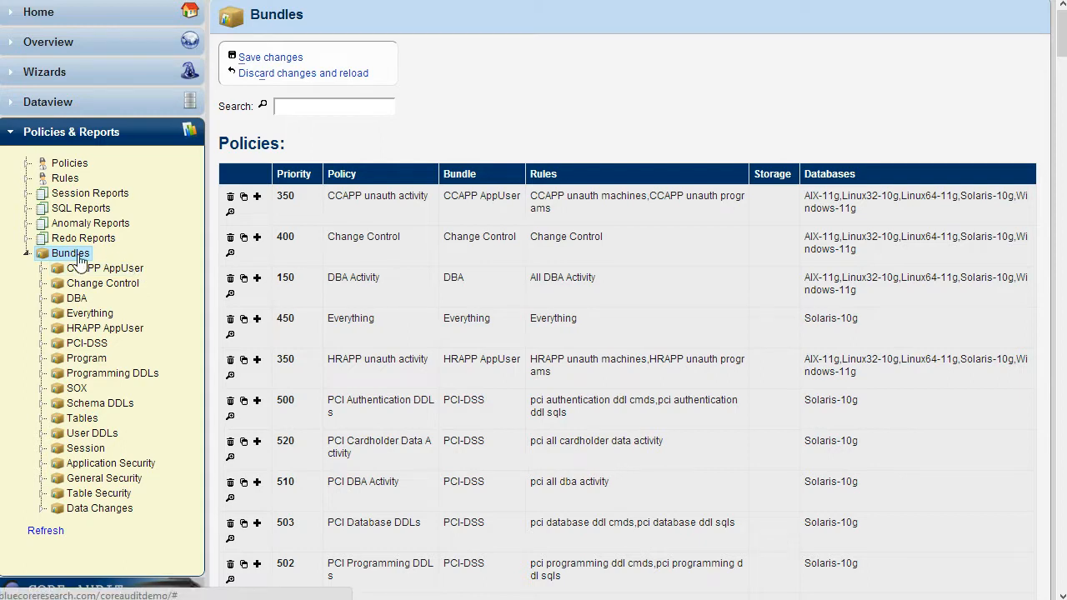
{"action": "left_click", "coordinate": [75, 302]}
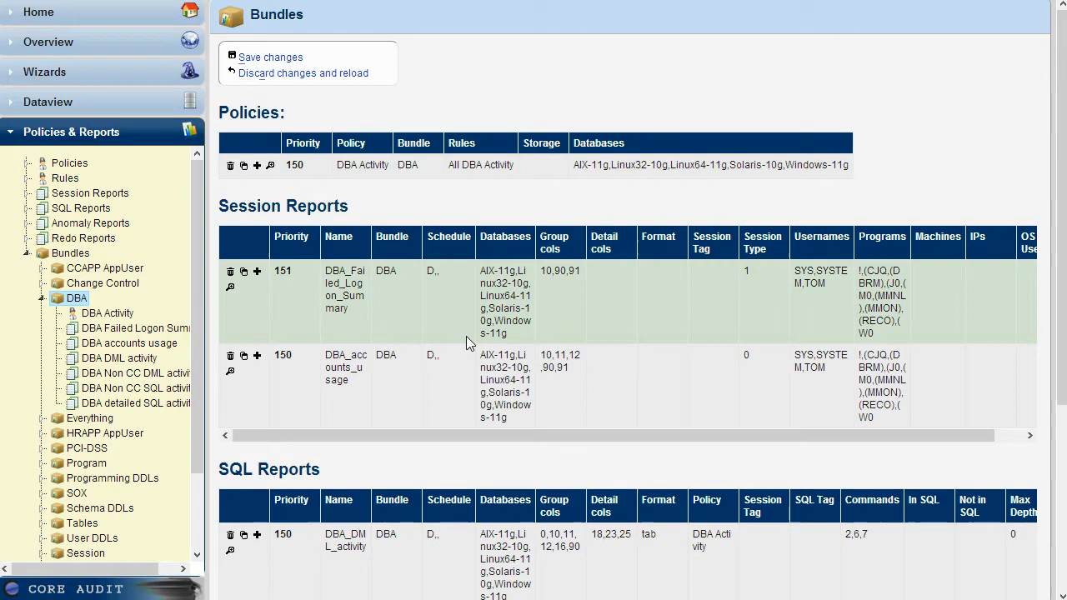
{"action": "scroll", "coordinate": [466, 358], "scroll_direction": "down", "scroll_amount": 3}
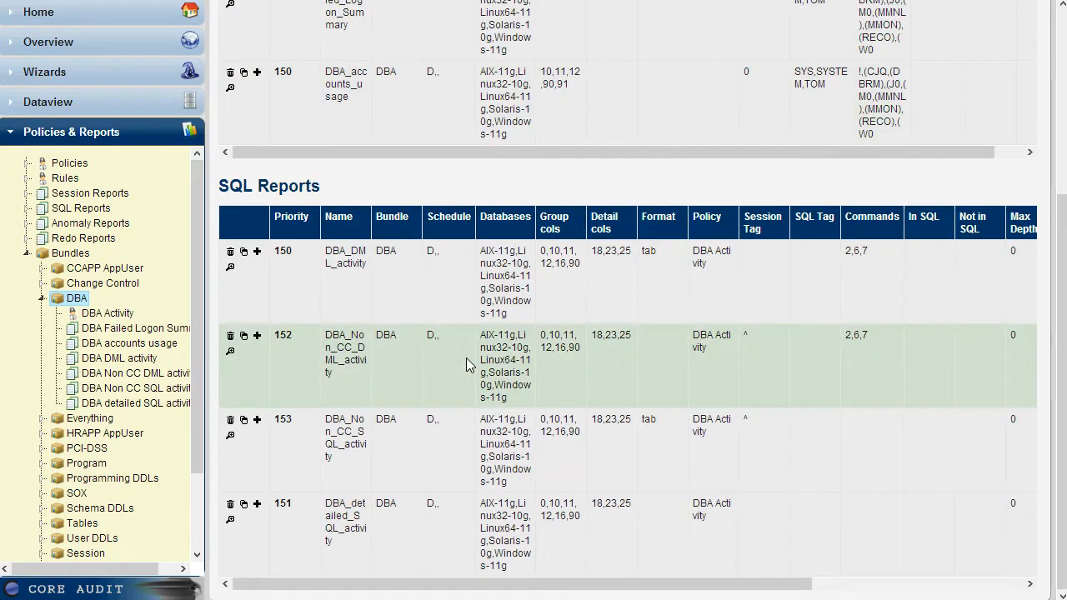
{"action": "scroll", "coordinate": [465, 358], "scroll_direction": "up", "scroll_amount": 3}
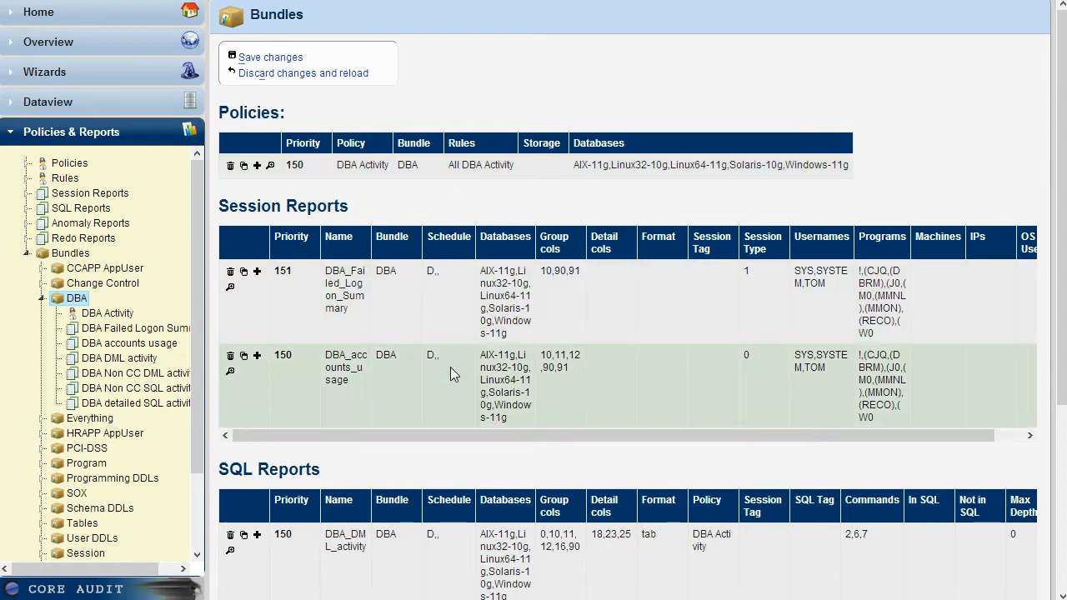
{"action": "scroll", "coordinate": [450, 371], "scroll_direction": "down", "scroll_amount": 3}
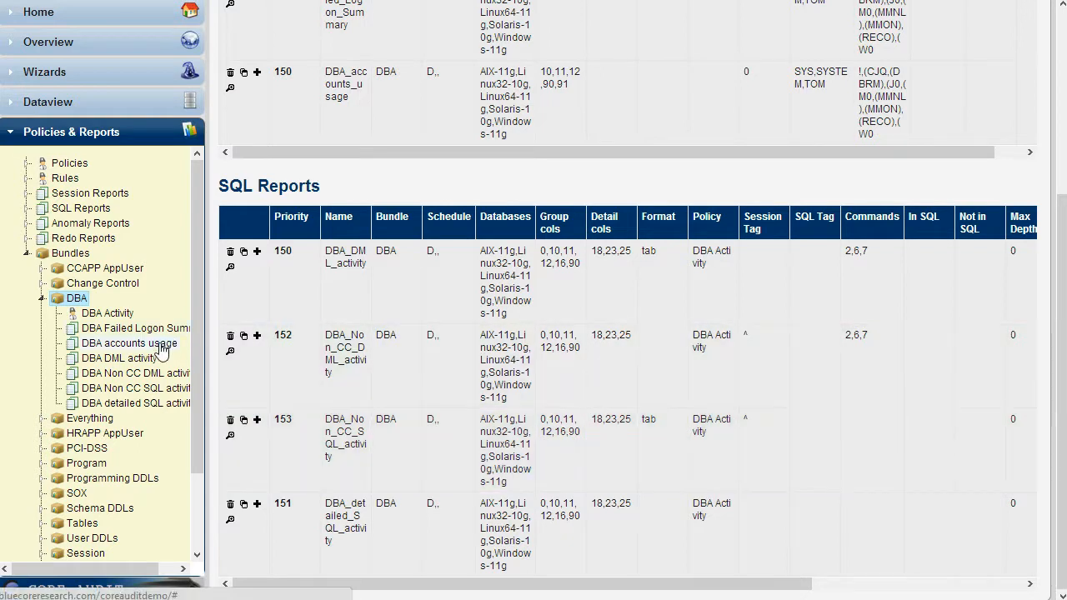
Preview the DBA accounts usage session report and read through its results for each database.
{"action": "left_click", "coordinate": [130, 344]}
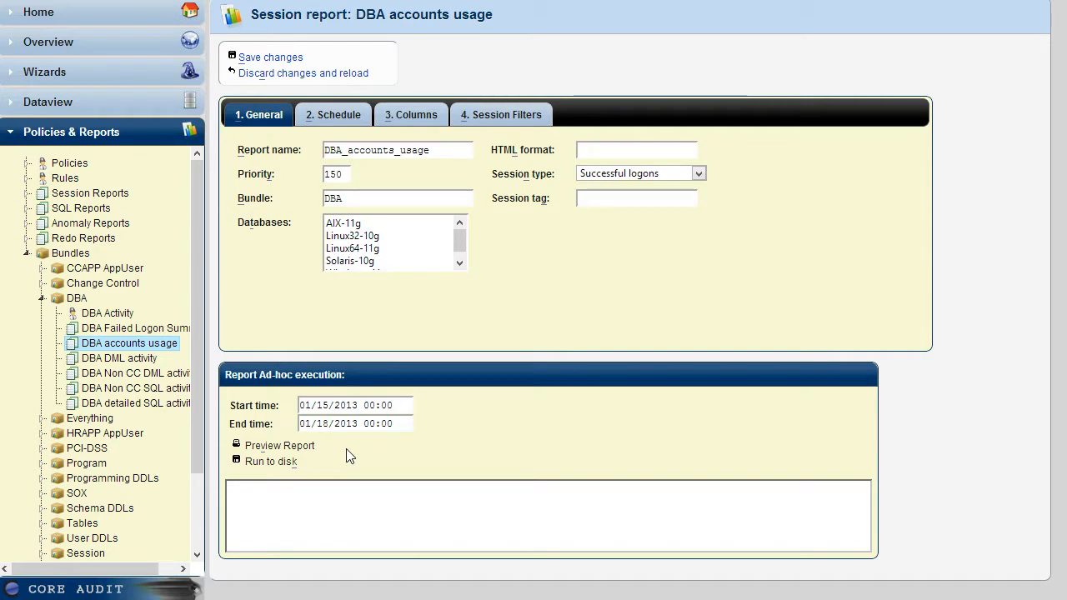
{"action": "left_click", "coordinate": [308, 448]}
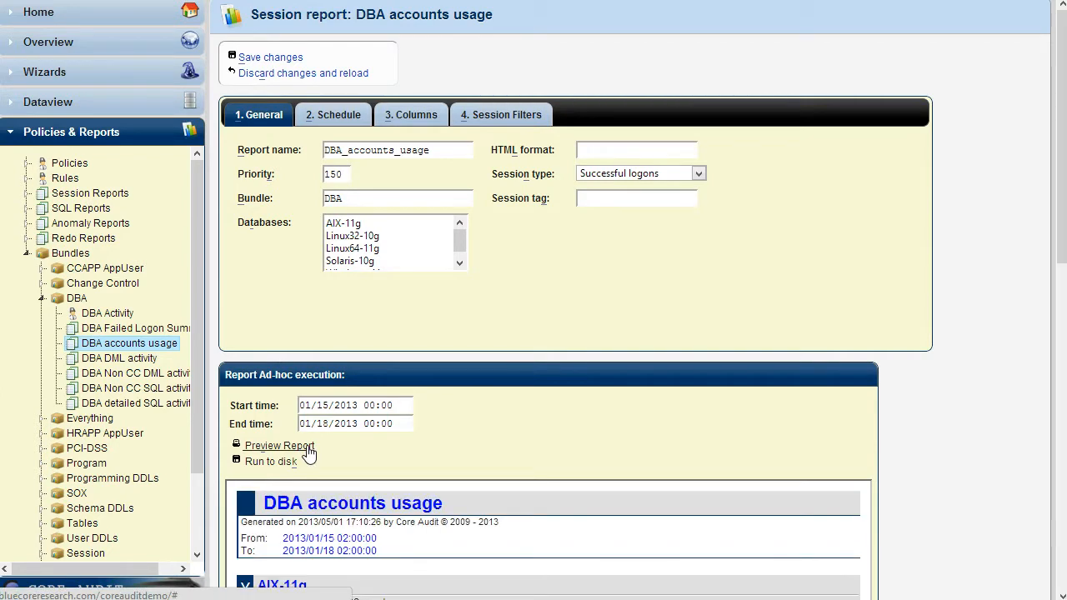
{"action": "scroll", "coordinate": [308, 451], "scroll_direction": "down", "scroll_amount": 5}
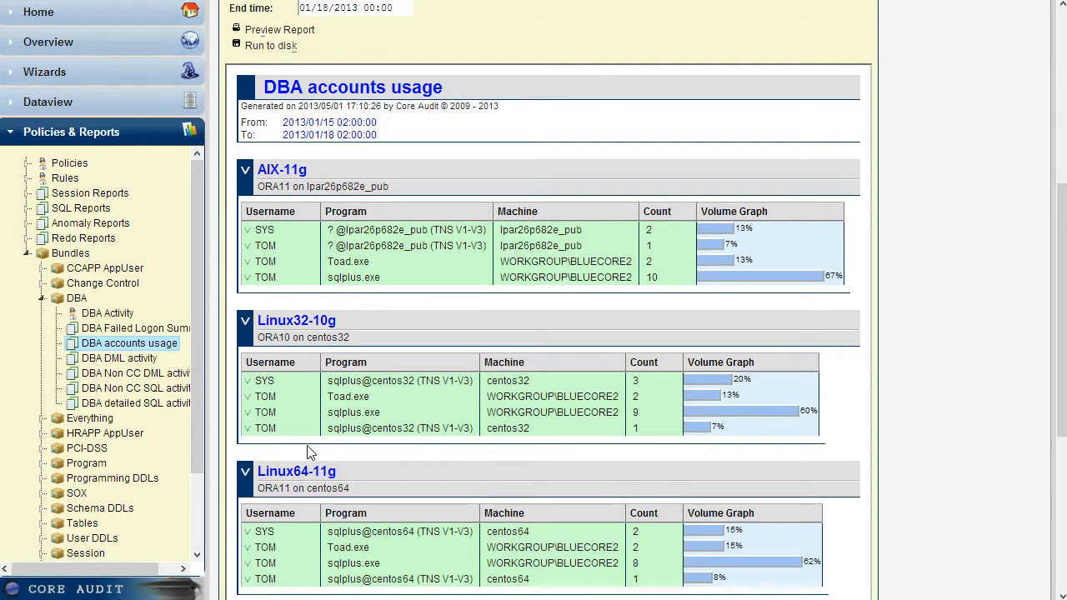
{"action": "scroll", "coordinate": [308, 451], "scroll_direction": "down", "scroll_amount": 1}
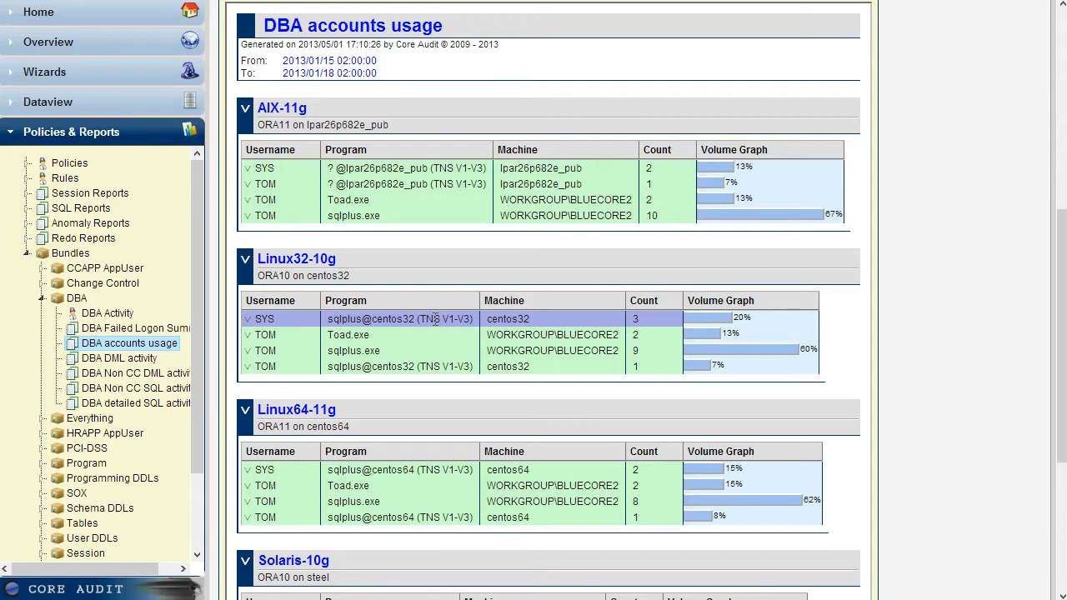
{"action": "scroll", "coordinate": [434, 319], "scroll_direction": "up", "scroll_amount": 5}
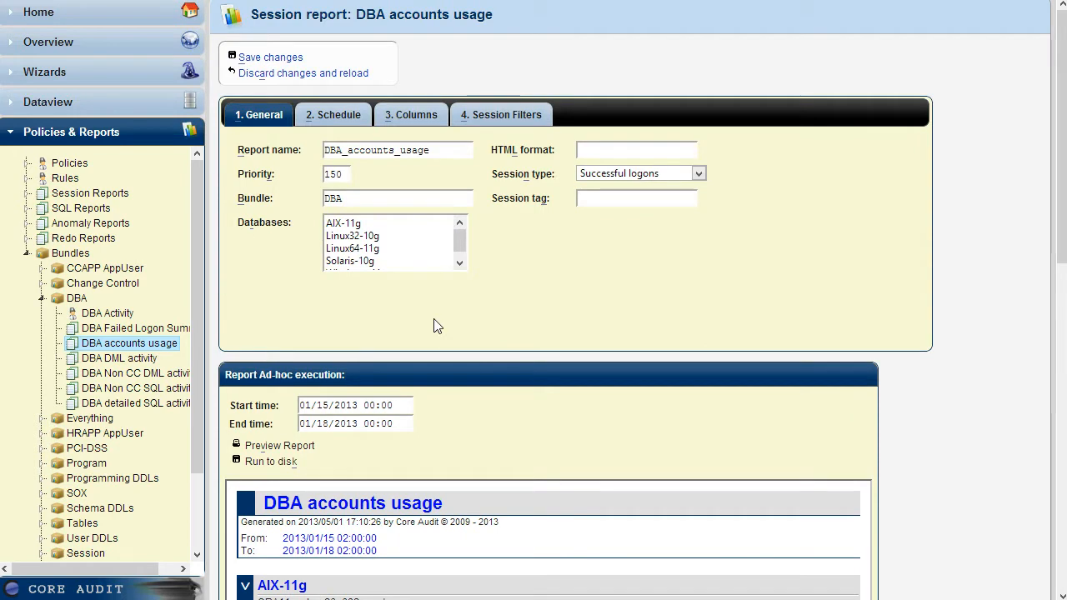
Review the column selection and the username session filters of the DBA accounts usage report.
{"action": "left_click", "coordinate": [431, 117]}
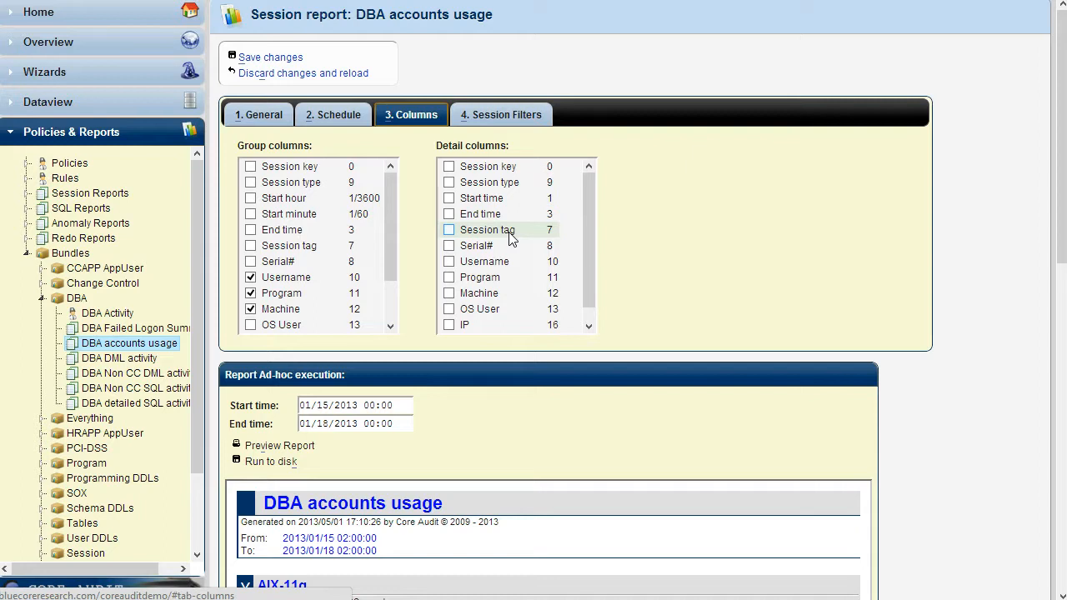
{"action": "left_click", "coordinate": [507, 125]}
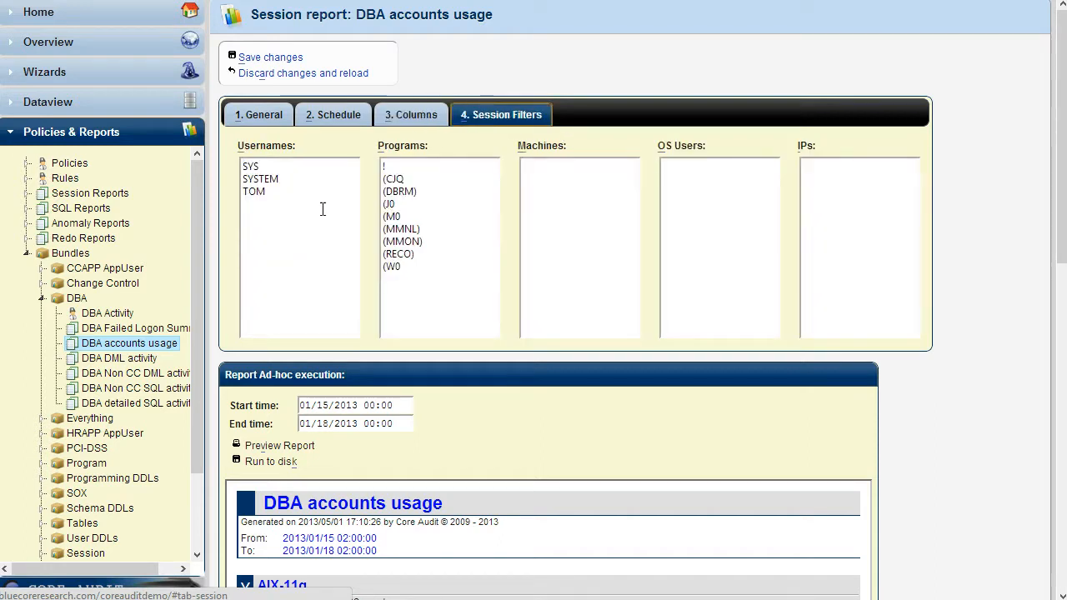
{"action": "left_click_drag", "start_coordinate": [304, 214], "coordinate": [237, 164]}
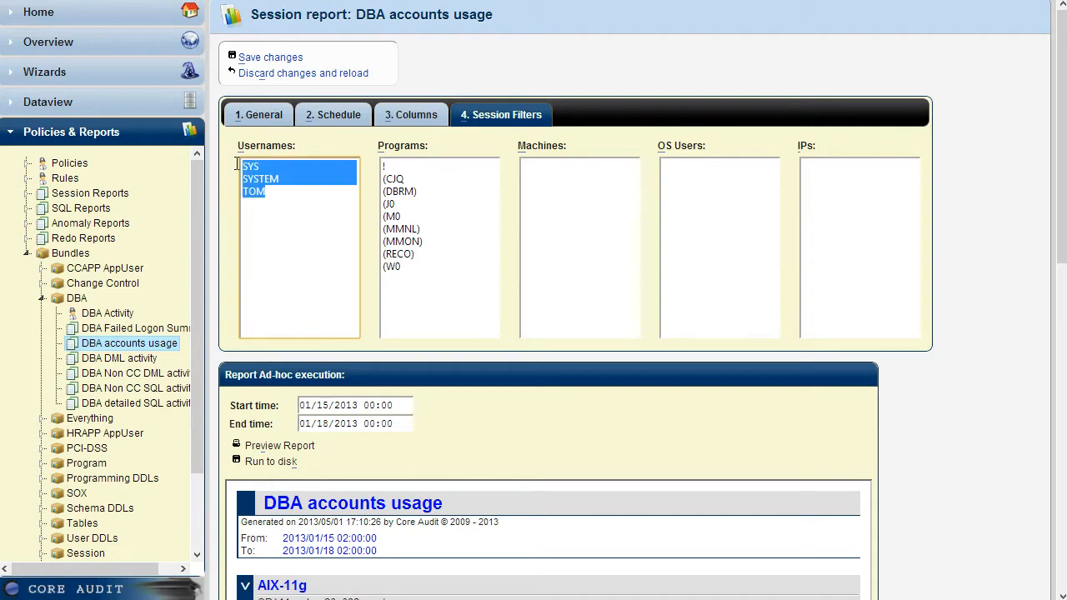
{"action": "left_click", "coordinate": [271, 205]}
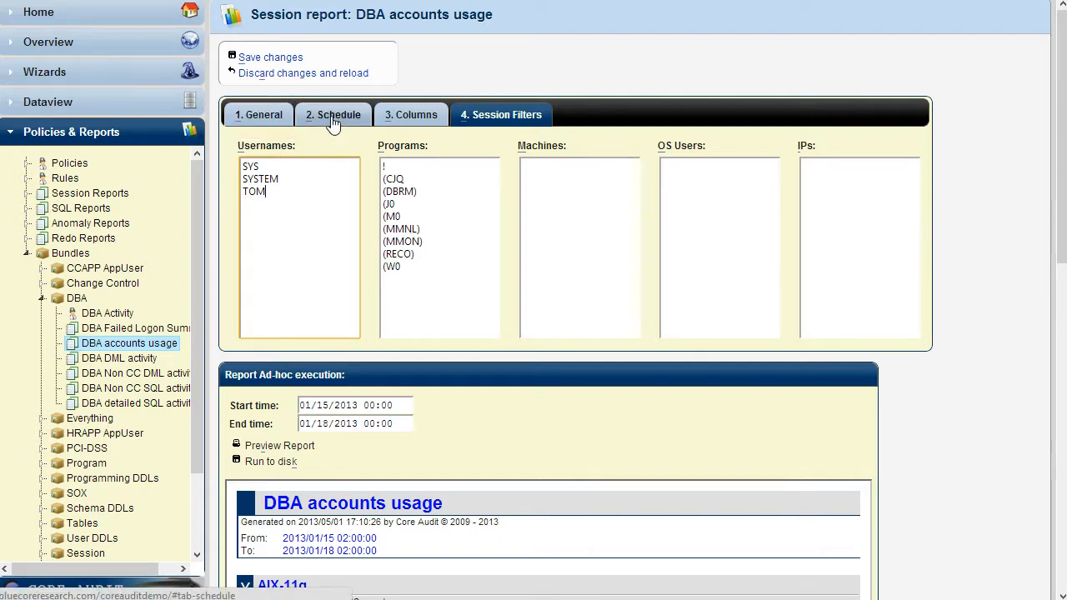
Review the schedule settings of the DBA accounts usage report and check the available report formats.
{"action": "left_click", "coordinate": [333, 116]}
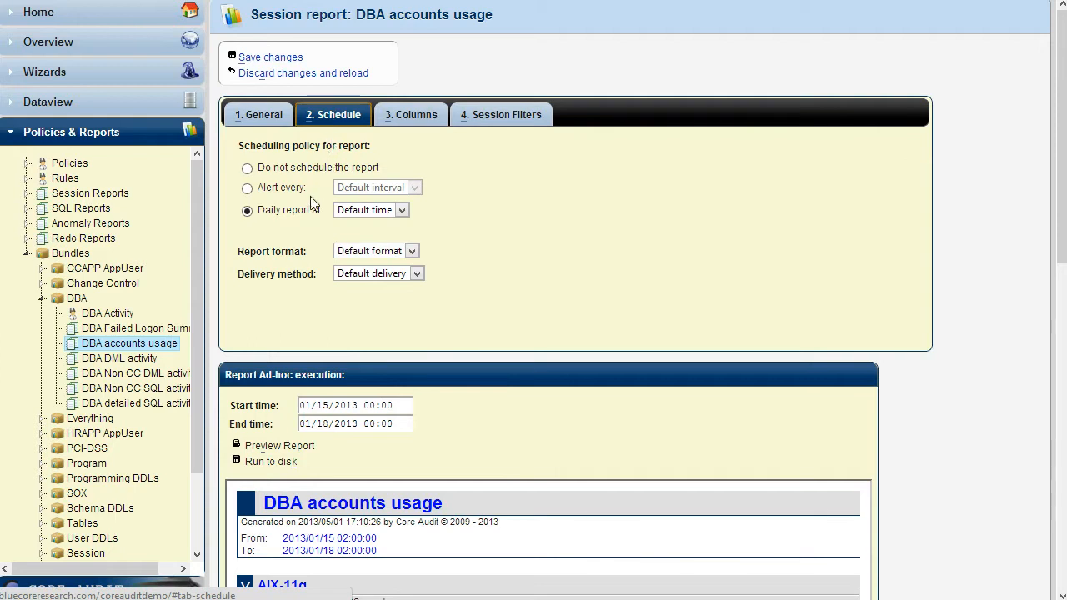
{"action": "mouse_move", "coordinate": [310, 217]}
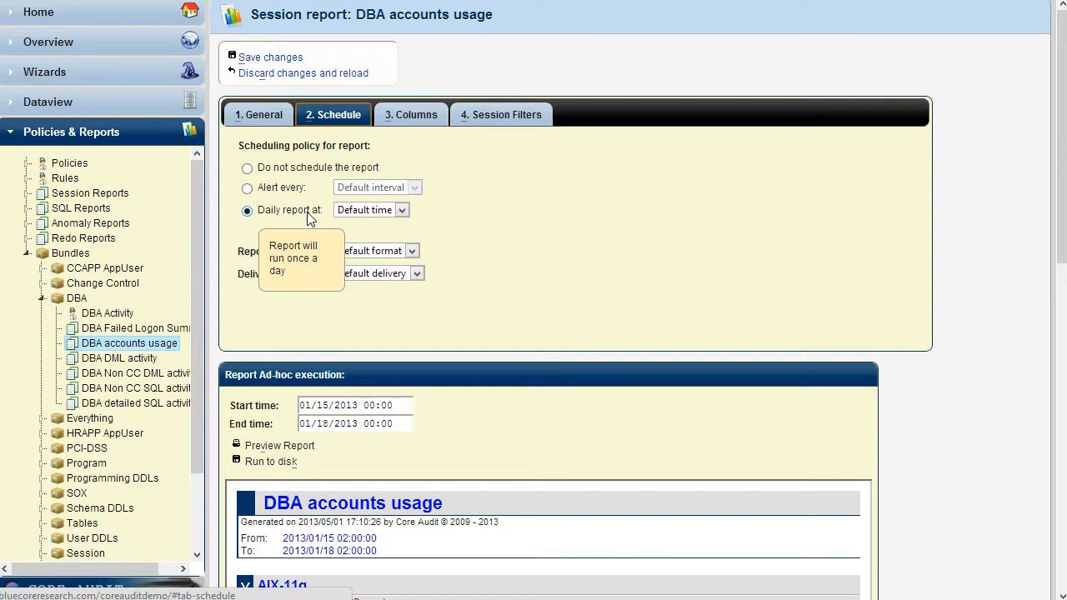
{"action": "left_click", "coordinate": [351, 254]}
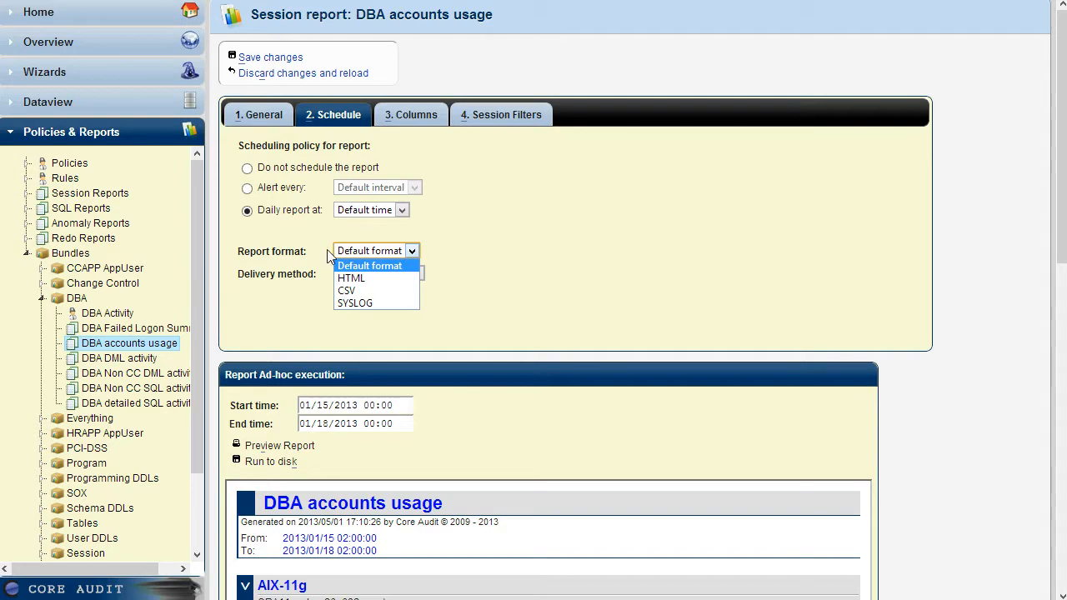
{"action": "left_click", "coordinate": [283, 252]}
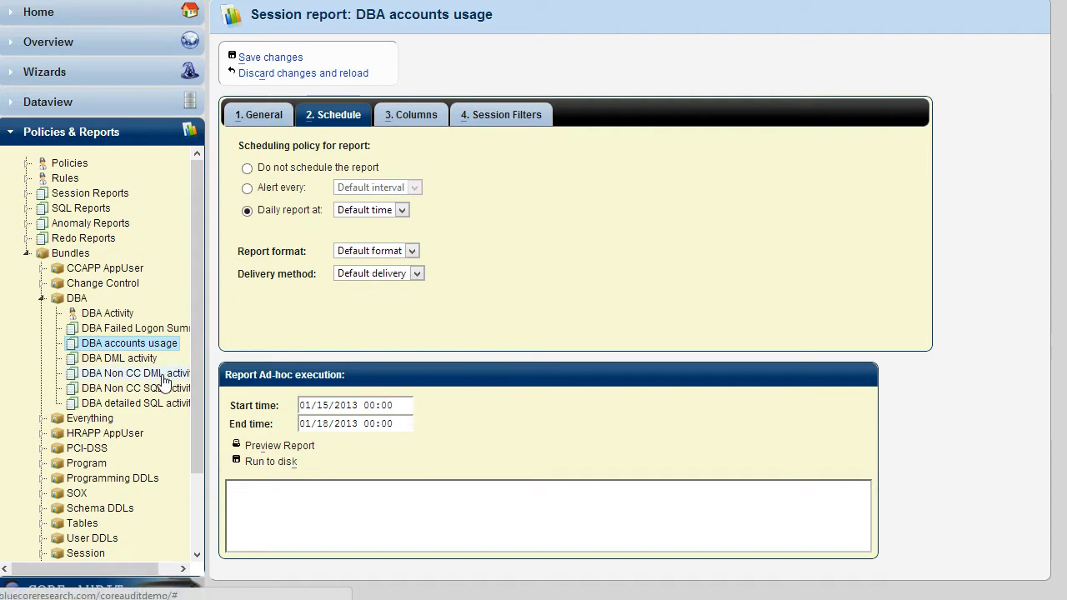
Preview the DBA Non CC DML activity SQL report and examine the recorded statements for each database.
{"action": "left_click", "coordinate": [164, 381]}
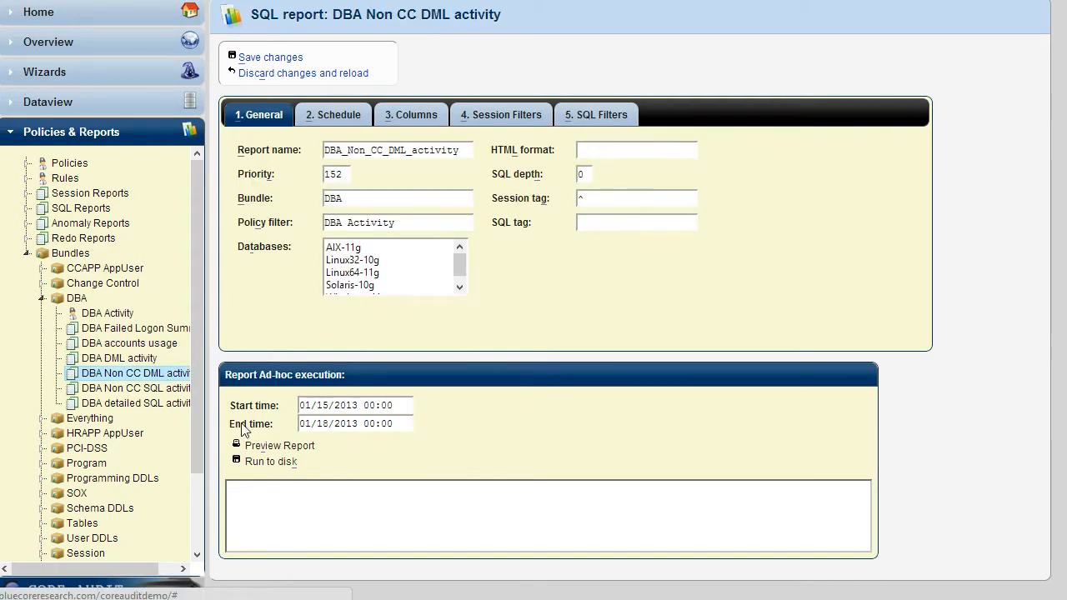
{"action": "left_click", "coordinate": [287, 447]}
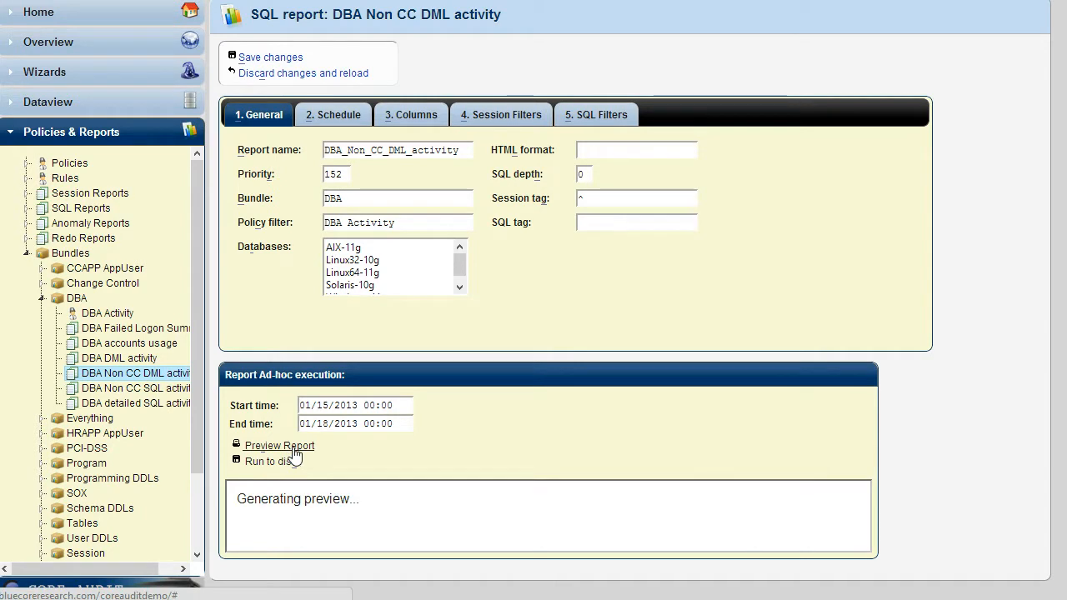
{"action": "scroll", "coordinate": [513, 540], "scroll_direction": "down", "scroll_amount": 6}
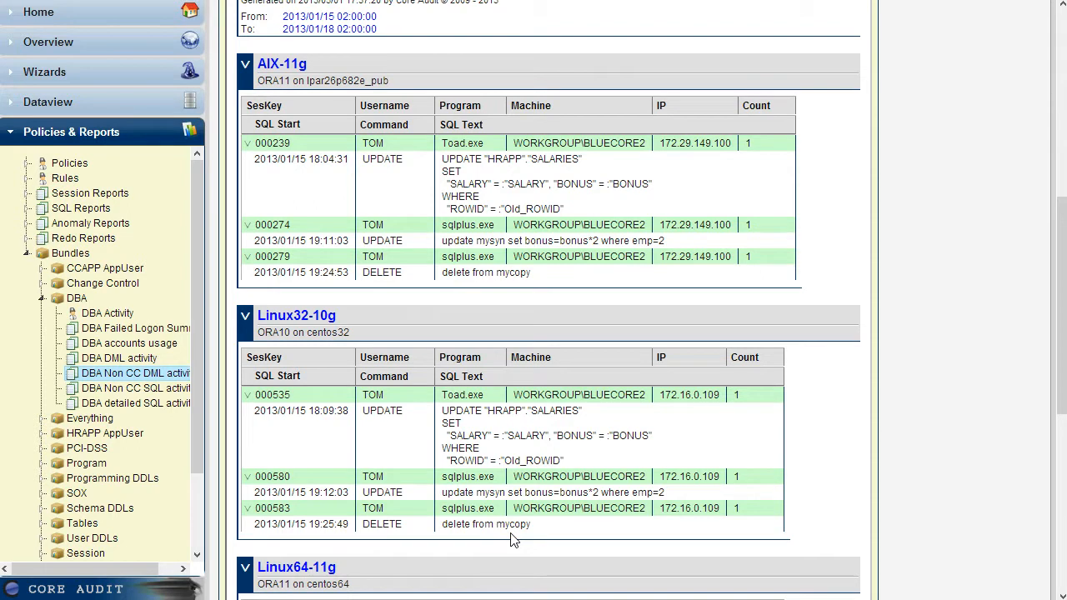
Look over the configured Redo Reports and then the Anomaly Reports with their bundles, databases and filters.
{"action": "scroll", "coordinate": [512, 540], "scroll_direction": "up", "scroll_amount": 2}
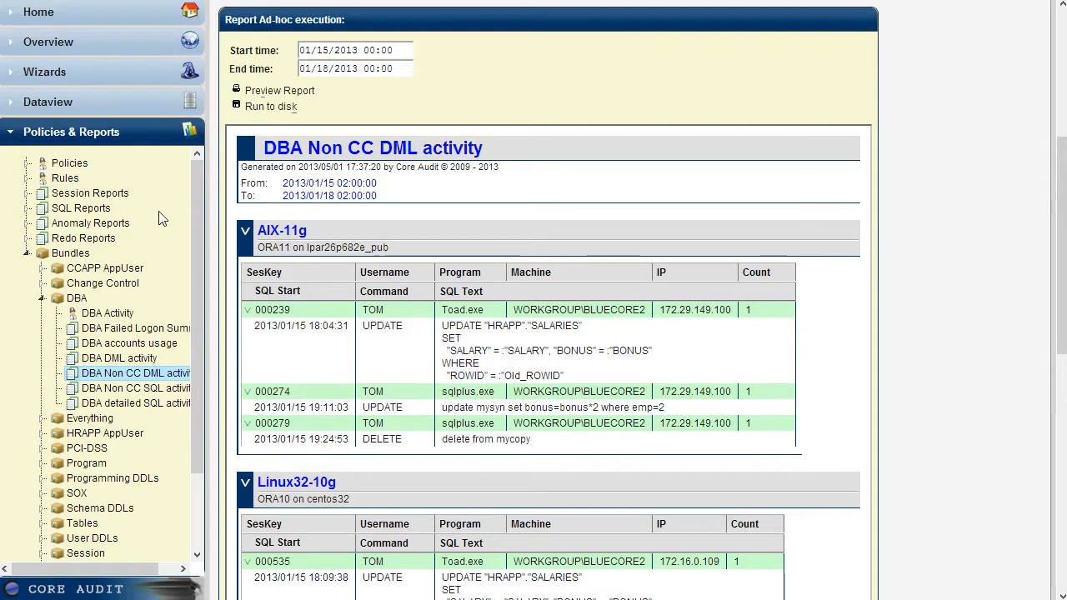
{"action": "left_click", "coordinate": [98, 239]}
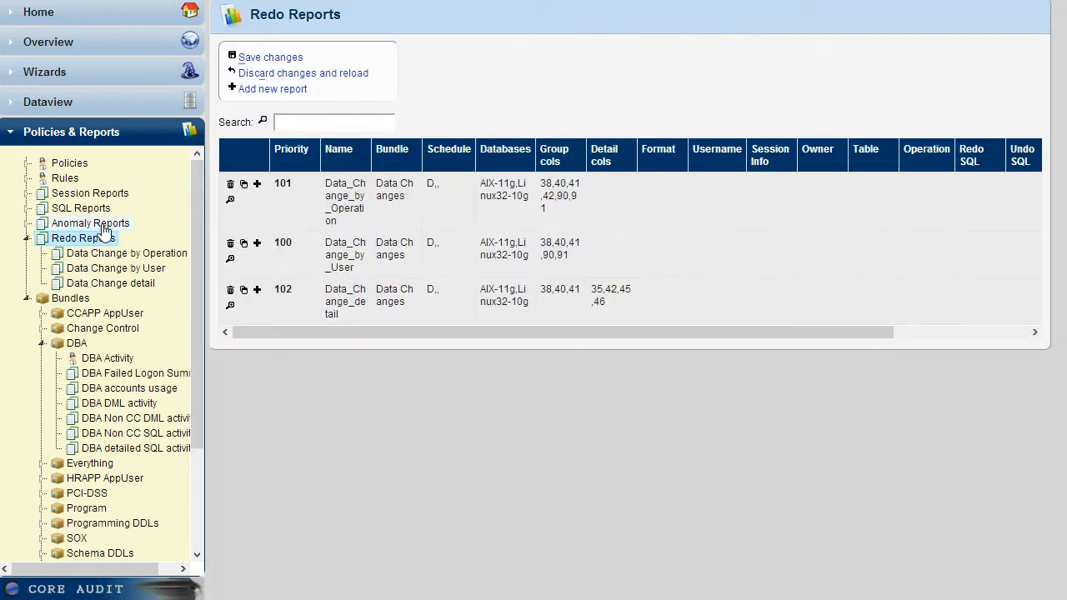
{"action": "left_click", "coordinate": [106, 225]}
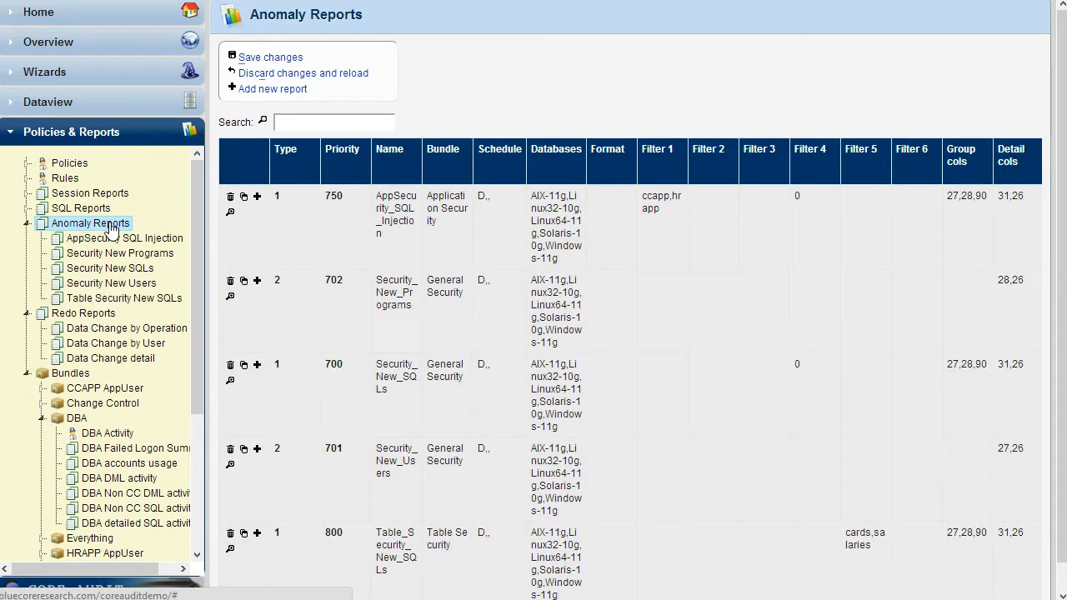
Preview the AppSecurity SQL Injection anomaly report and examine the reduced SQL statements listed for its databases.
{"action": "left_click", "coordinate": [123, 239]}
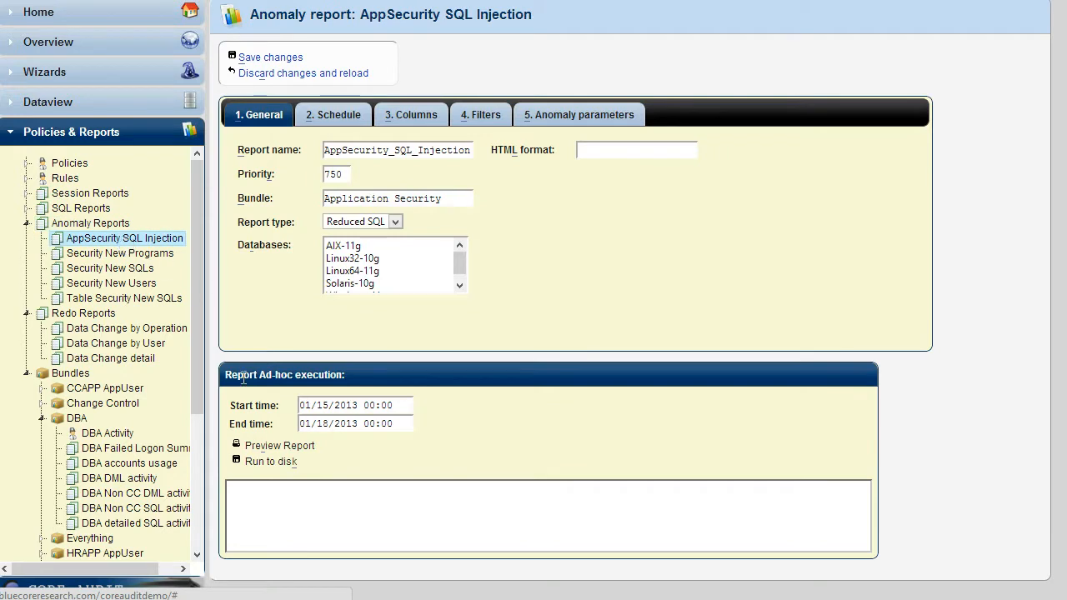
{"action": "left_click", "coordinate": [284, 446]}
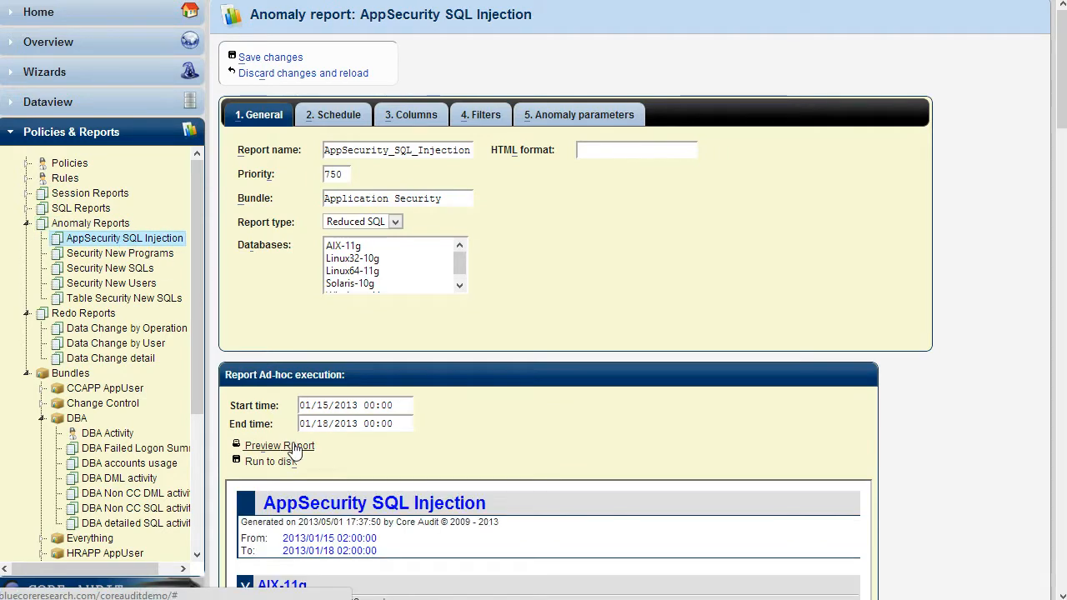
{"action": "scroll", "coordinate": [495, 466], "scroll_direction": "down", "scroll_amount": 5}
{"action": "scroll", "coordinate": [495, 466], "scroll_direction": "down", "scroll_amount": 2}
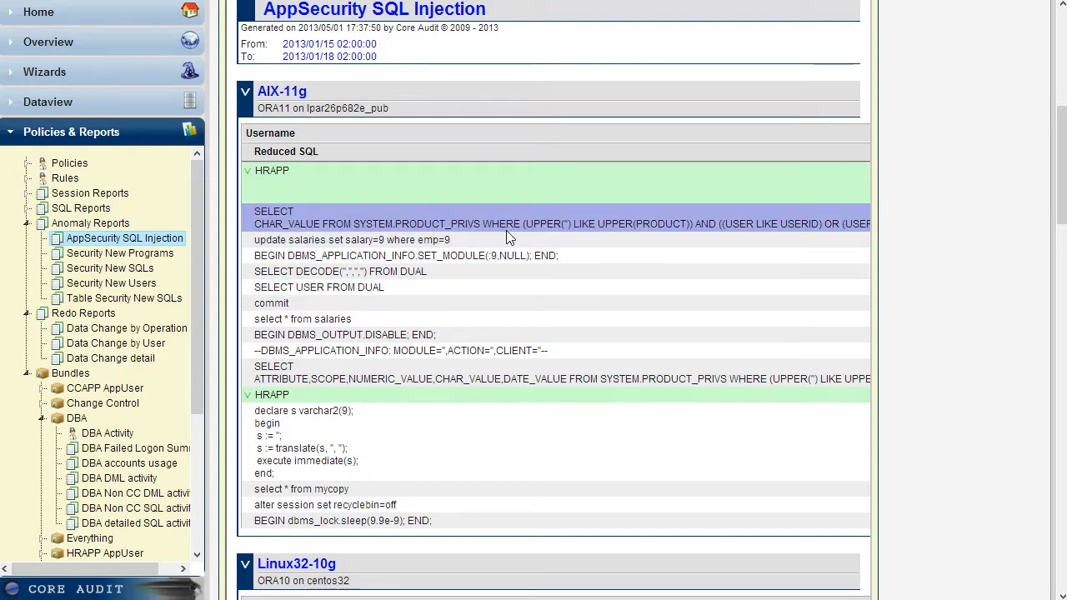
{"action": "scroll", "coordinate": [510, 240], "scroll_direction": "up", "scroll_amount": 2}
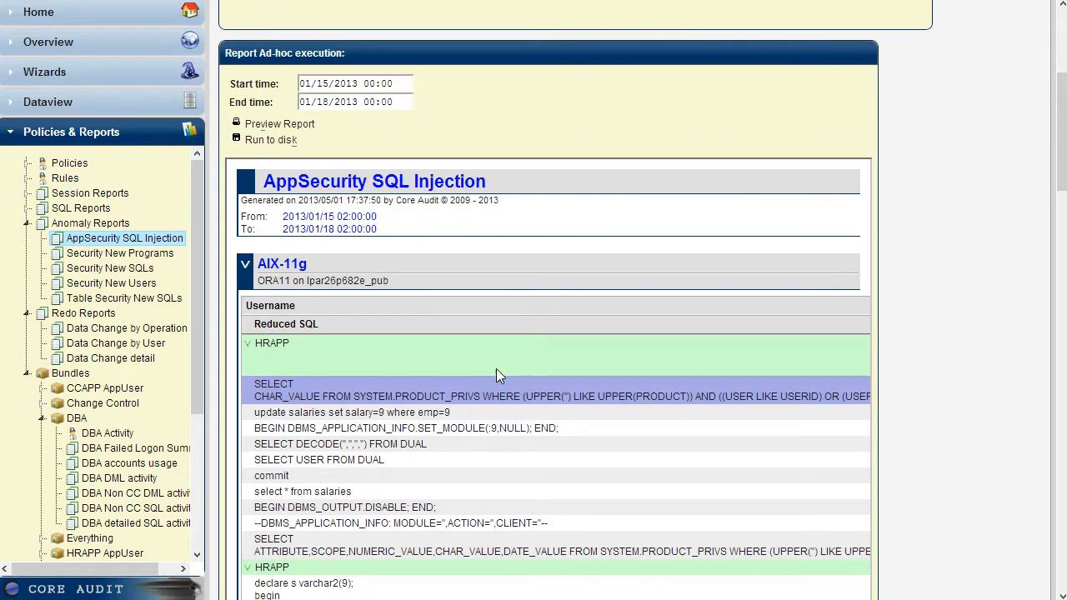
Expand the SQL Reports and Session Reports groups to look over the reports each one offers.
{"action": "left_click", "coordinate": [28, 208]}
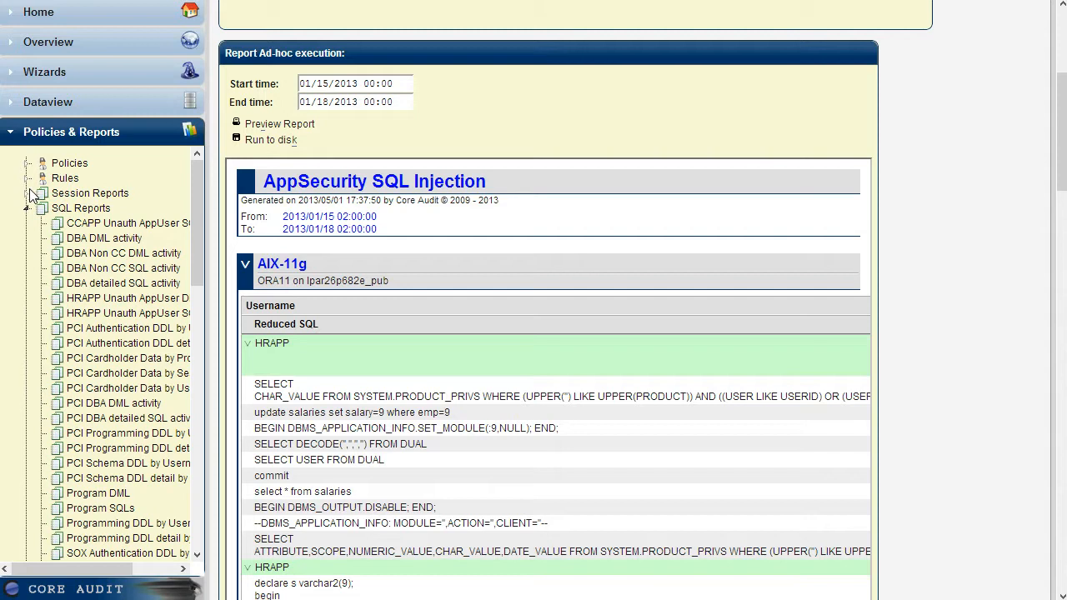
{"action": "left_click", "coordinate": [28, 193]}
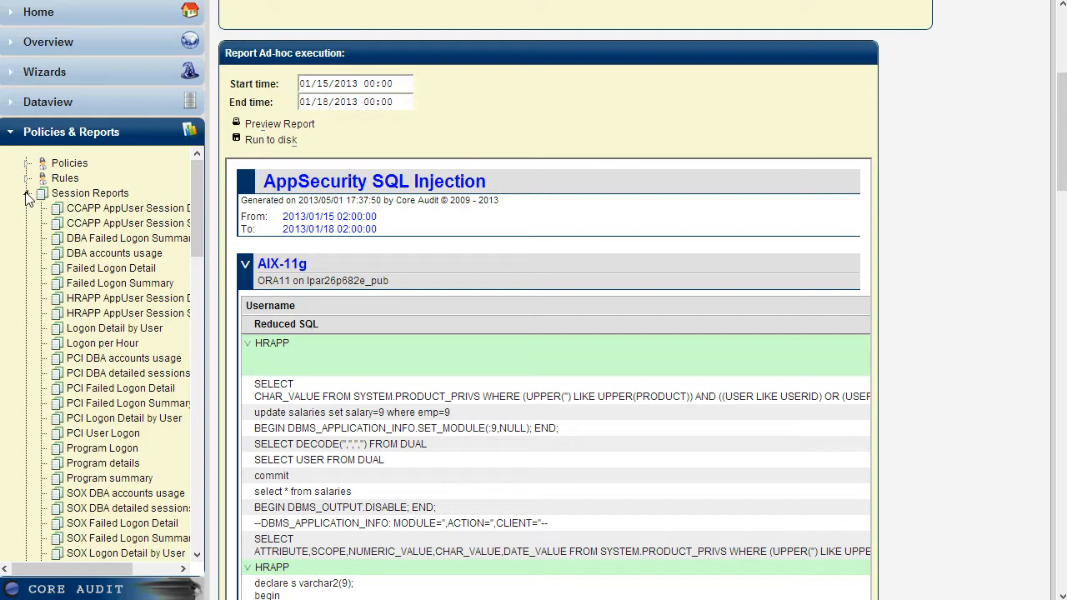
Review the Dataview repositories and load the AIX-11g database's activity in the Reduced SQL view.
{"action": "left_click", "coordinate": [92, 104]}
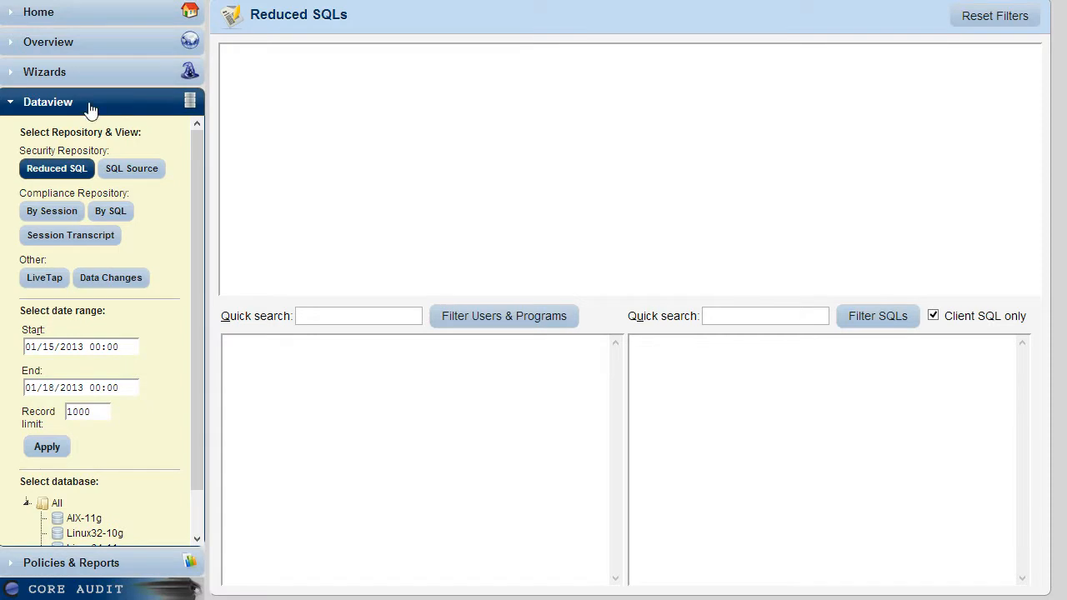
{"action": "left_click_drag", "start_coordinate": [32, 149], "coordinate": [69, 149]}
{"action": "left_click", "coordinate": [70, 156]}
{"action": "triple_click", "coordinate": [58, 193]}
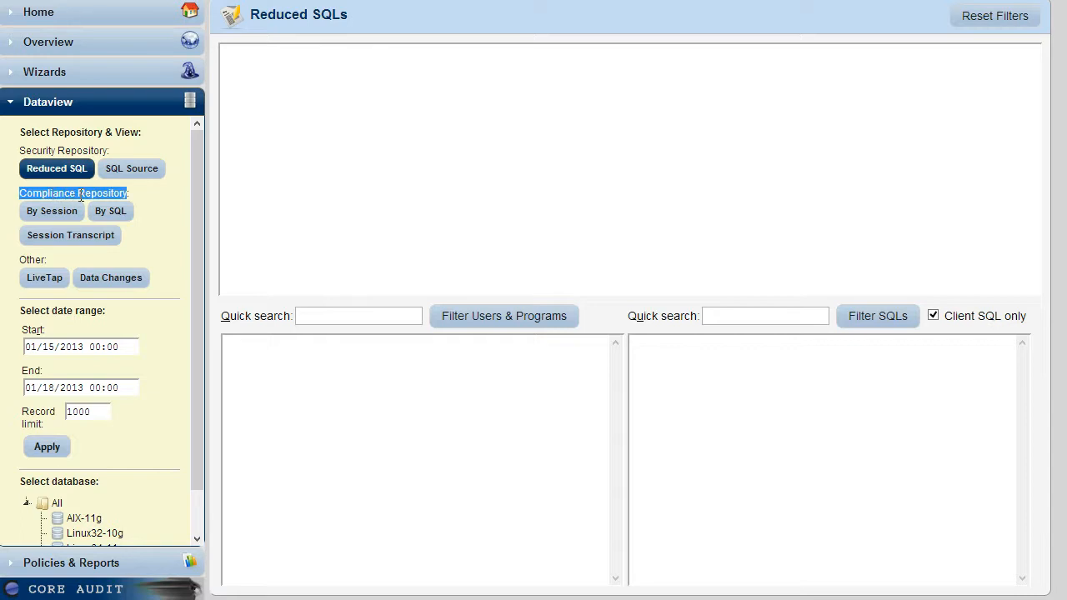
{"action": "left_click", "coordinate": [81, 197]}
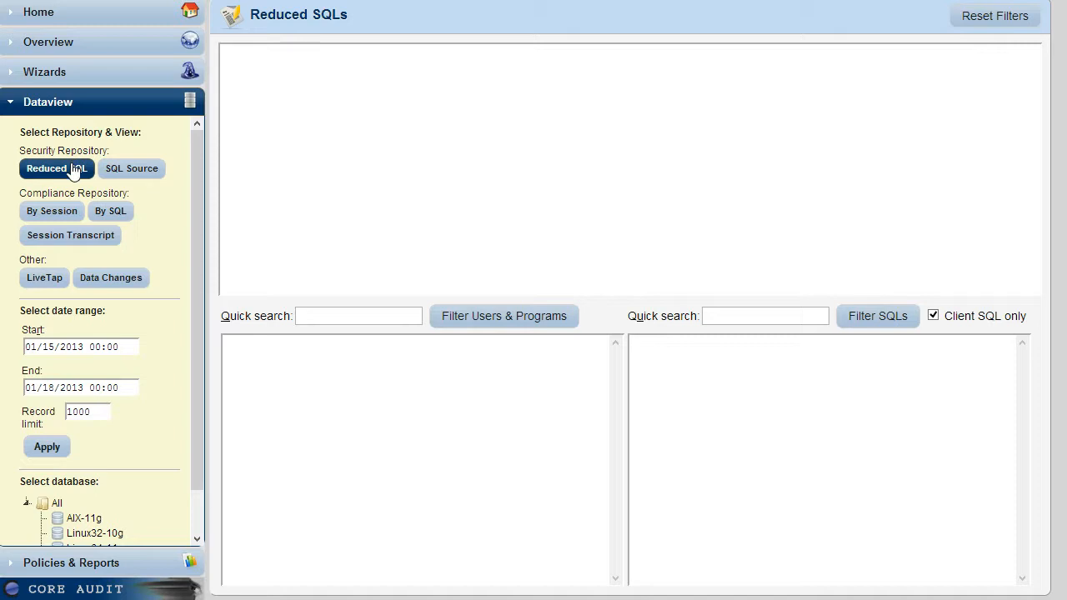
{"action": "left_click", "coordinate": [87, 518]}
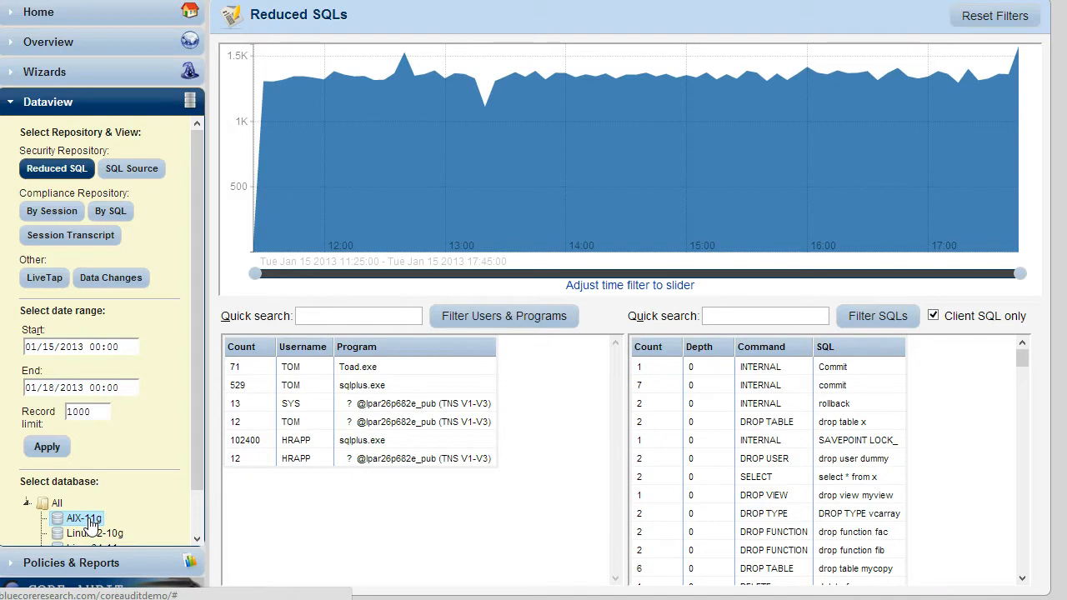
{"action": "mouse_move", "coordinate": [405, 196]}
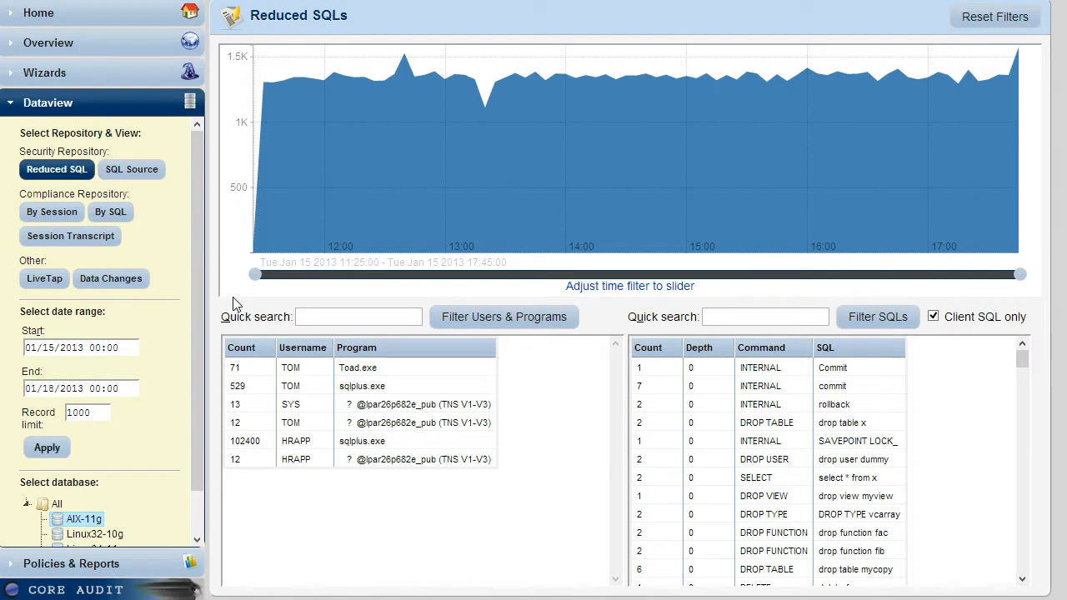
Filter the reduced SQLs to the Toad.exe user and program entry, and narrow the statements to those matching "salaries".
{"action": "left_click", "coordinate": [356, 367]}
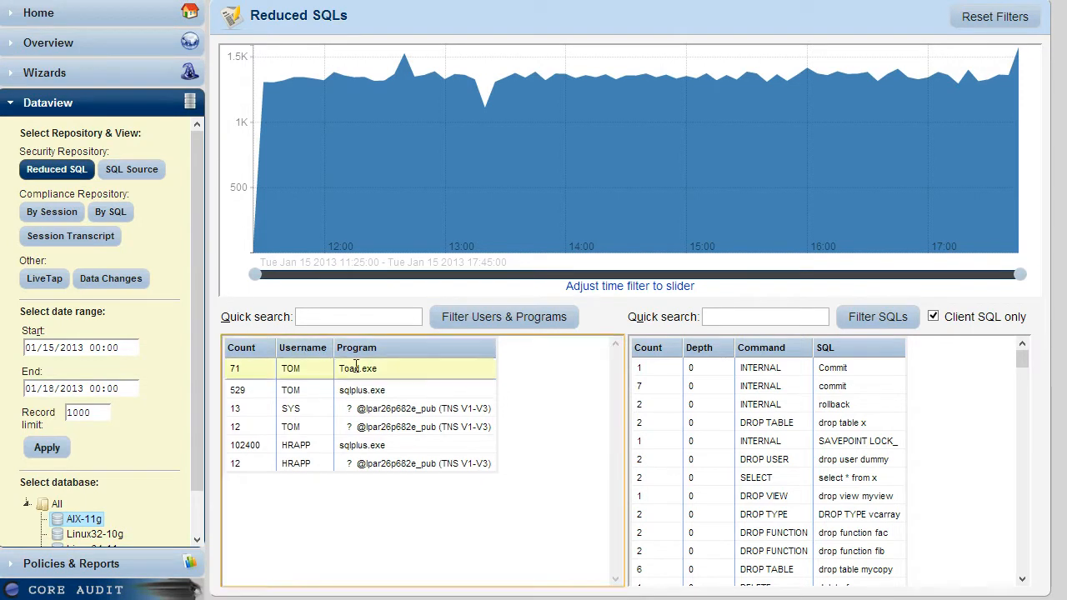
{"action": "left_click", "coordinate": [457, 329]}
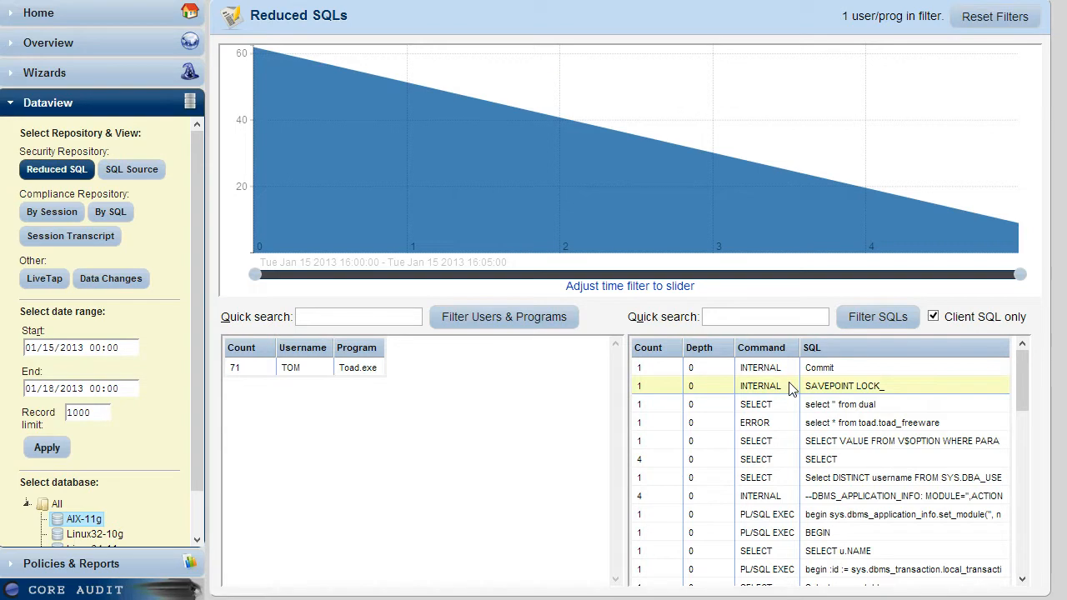
{"action": "left_click", "coordinate": [739, 317]}
{"action": "type", "text": "sal"}
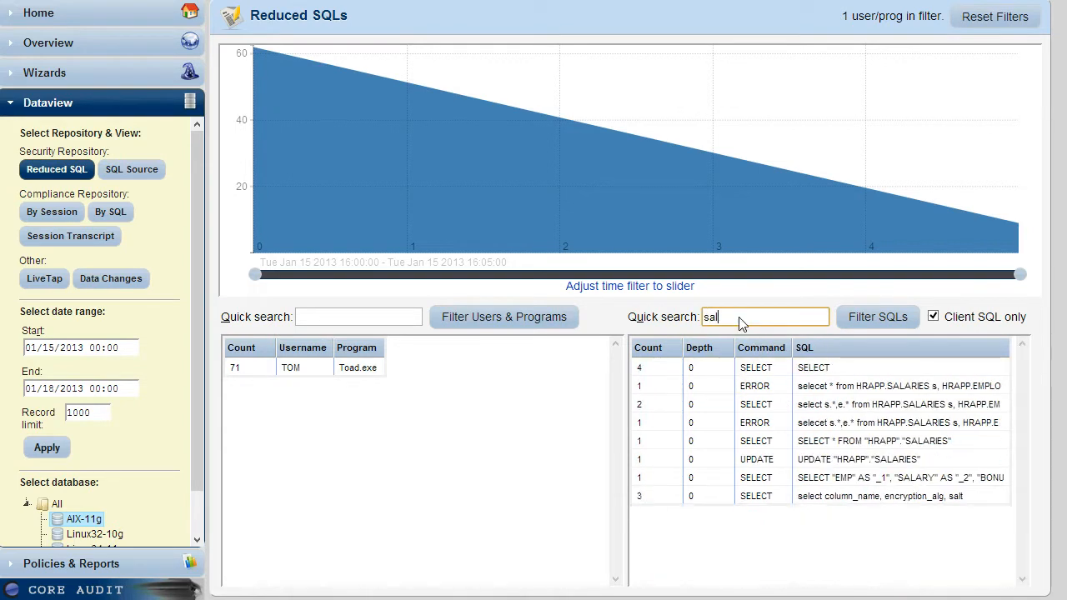
{"action": "type", "text": "aries"}
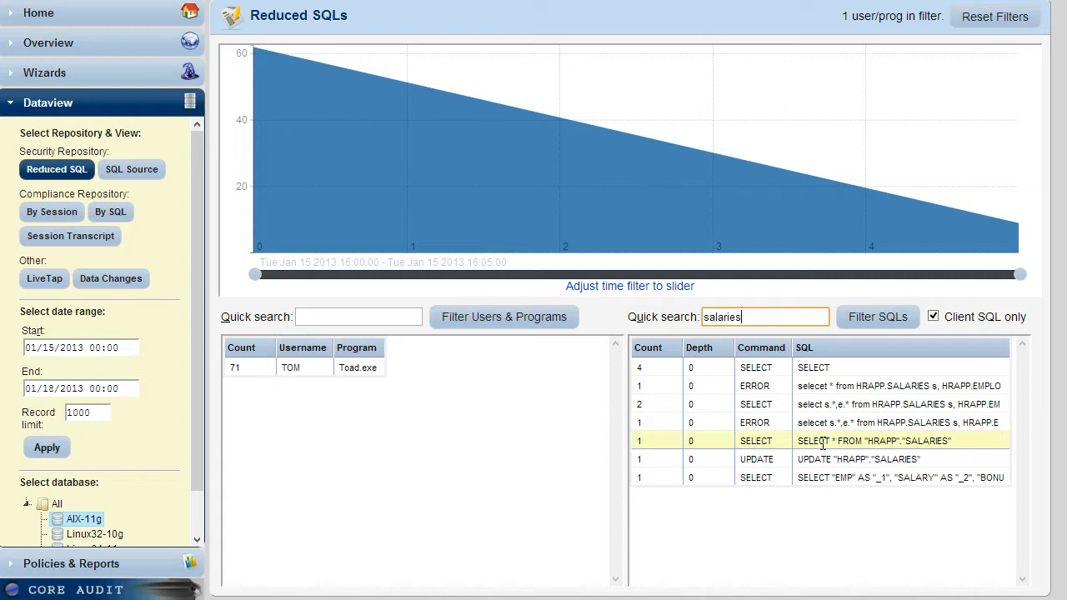
{"action": "left_click", "coordinate": [869, 329]}
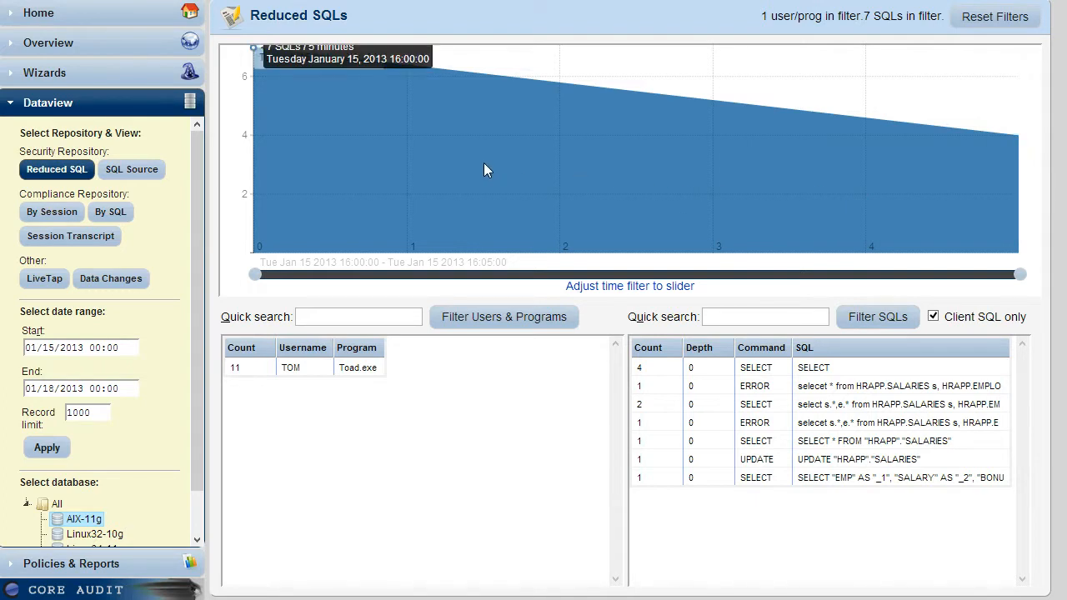
Reset the filters and filter the reduced SQLs of all users and programs to statements matching "salaries".
{"action": "left_click", "coordinate": [966, 18]}
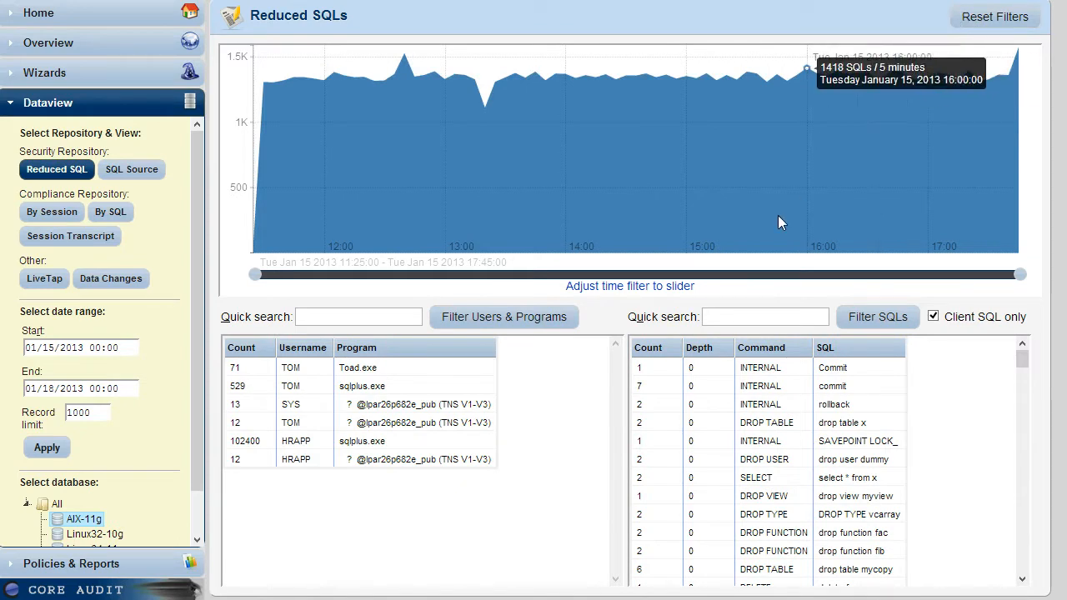
{"action": "left_click", "coordinate": [750, 322]}
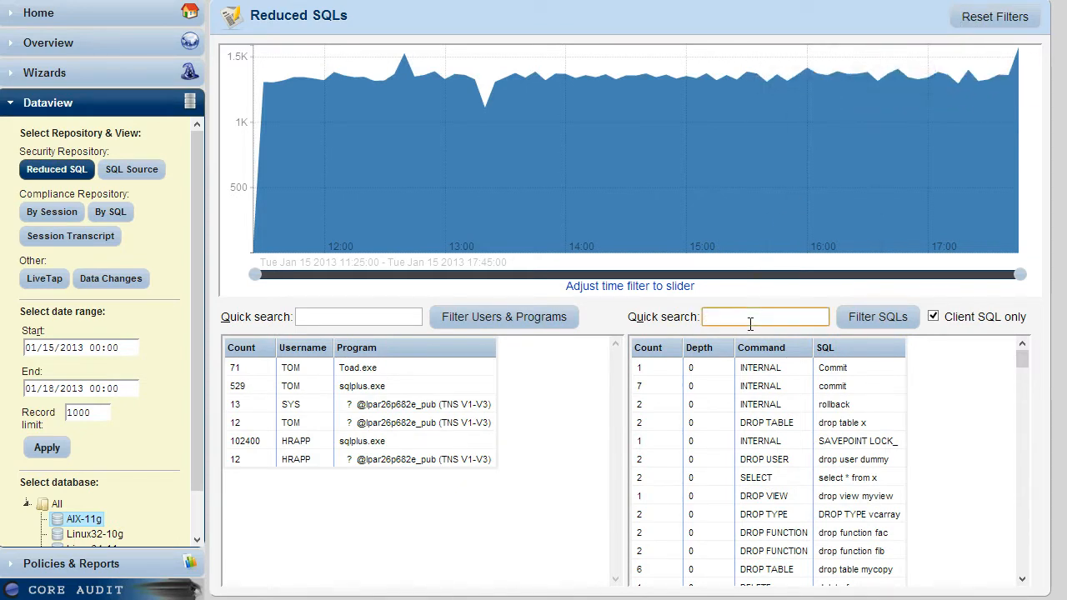
{"action": "type", "text": "salaries"}
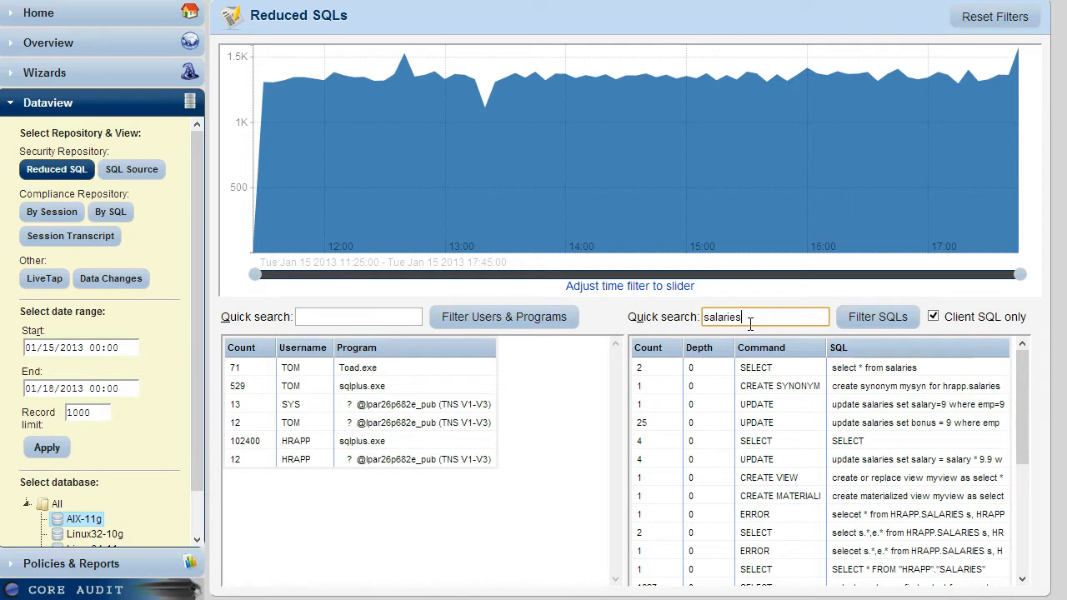
{"action": "scroll", "coordinate": [862, 419], "scroll_direction": "down", "scroll_amount": 2}
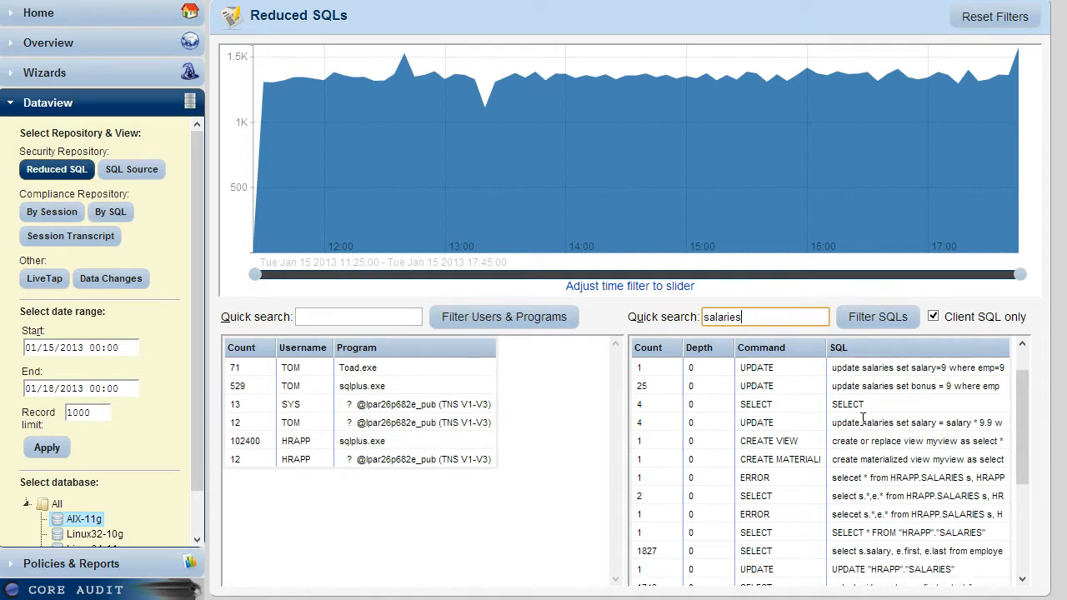
{"action": "scroll", "coordinate": [863, 420], "scroll_direction": "down", "scroll_amount": 2}
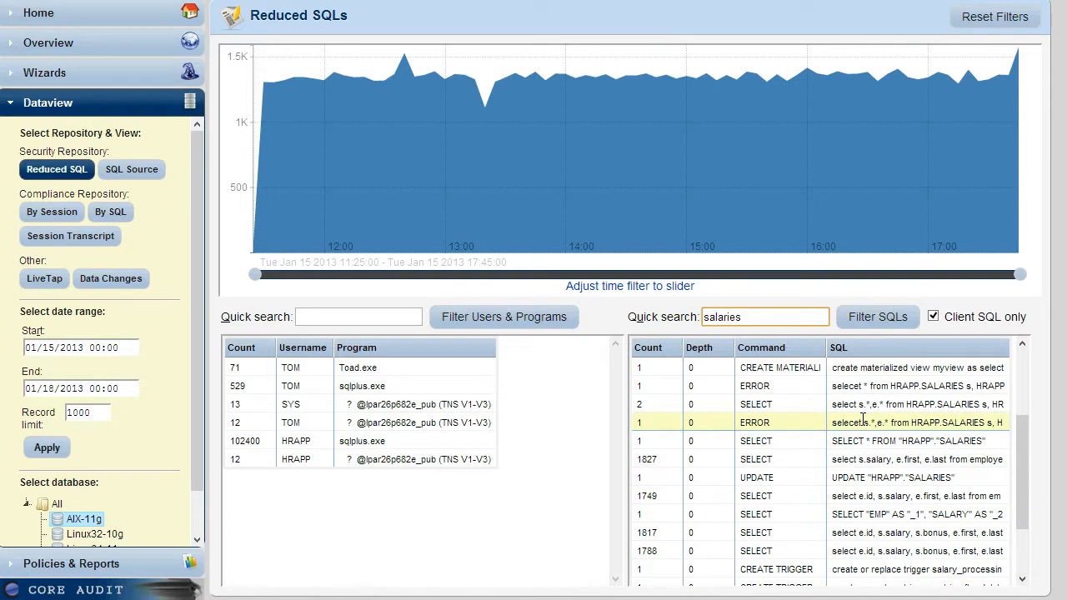
{"action": "scroll", "coordinate": [862, 419], "scroll_direction": "up", "scroll_amount": 2}
{"action": "scroll", "coordinate": [863, 419], "scroll_direction": "up", "scroll_amount": 2}
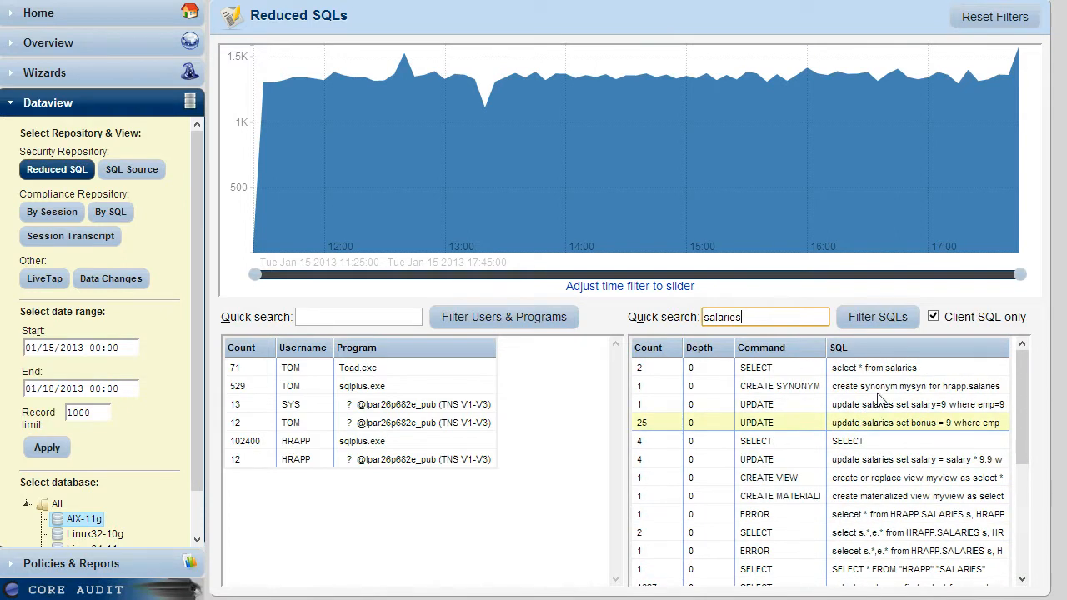
{"action": "left_click", "coordinate": [854, 324]}
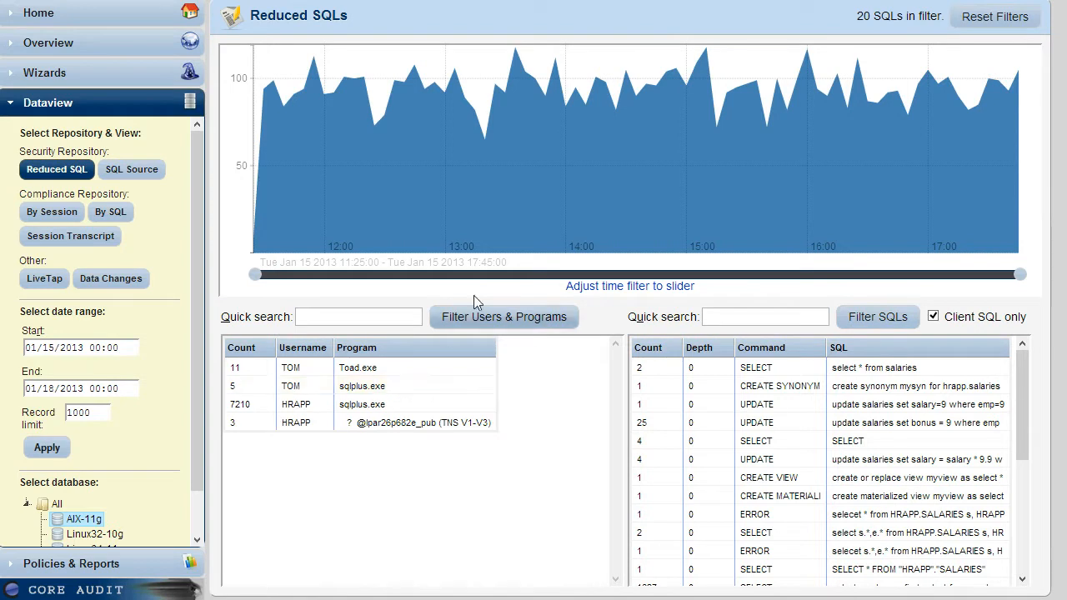
{"action": "mouse_move", "coordinate": [488, 228]}
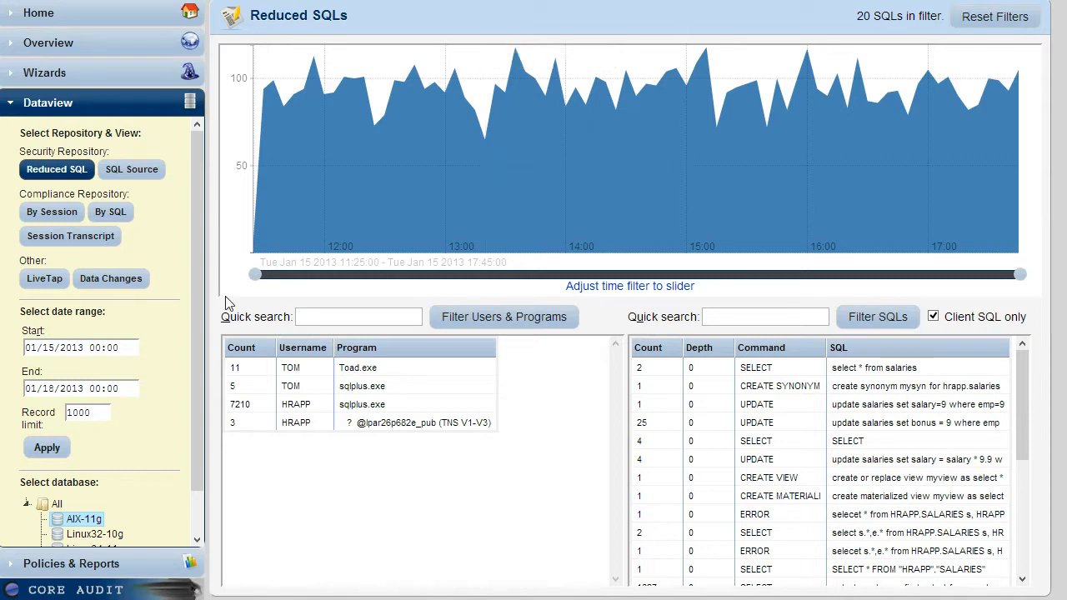
In the SQL Source view, filter the activity to the username listed between SYS and HRAPP and to the sqlplus.exe program.
{"action": "left_click", "coordinate": [154, 169]}
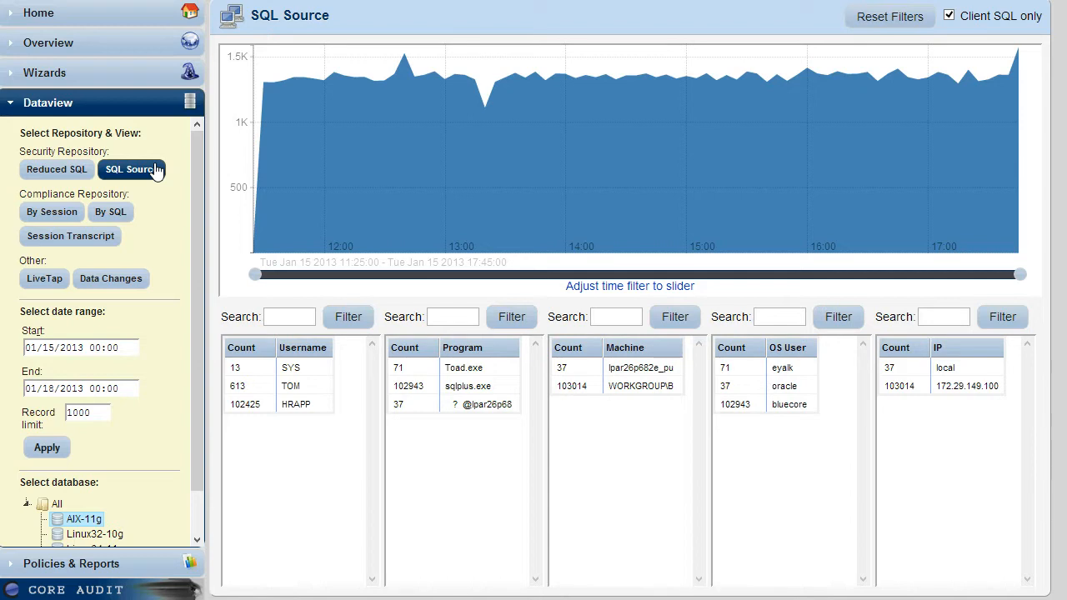
{"action": "left_click", "coordinate": [260, 392]}
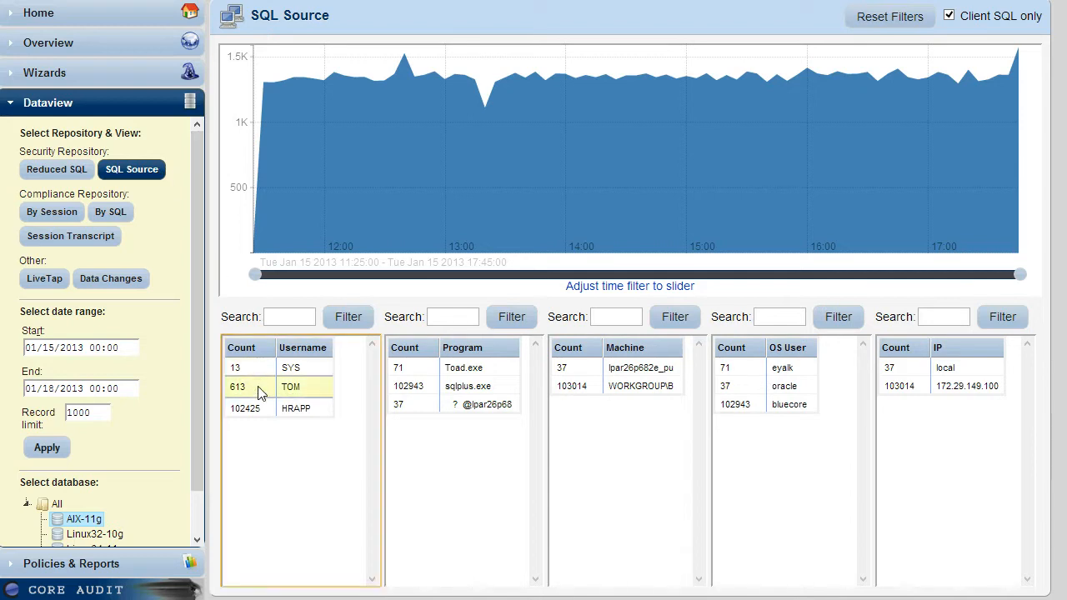
{"action": "left_click", "coordinate": [346, 324]}
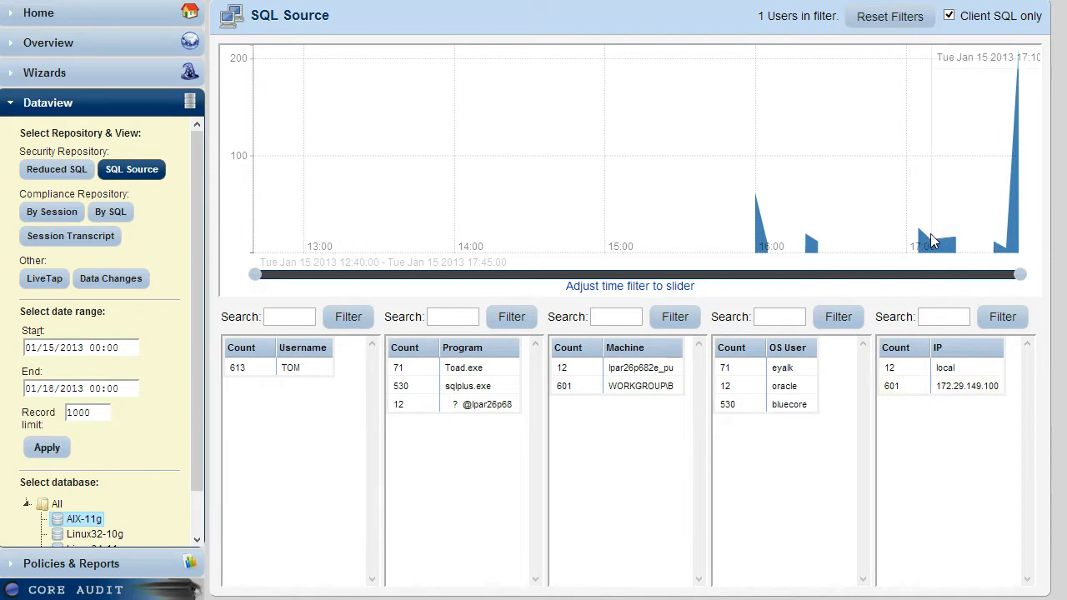
{"action": "mouse_move", "coordinate": [924, 236]}
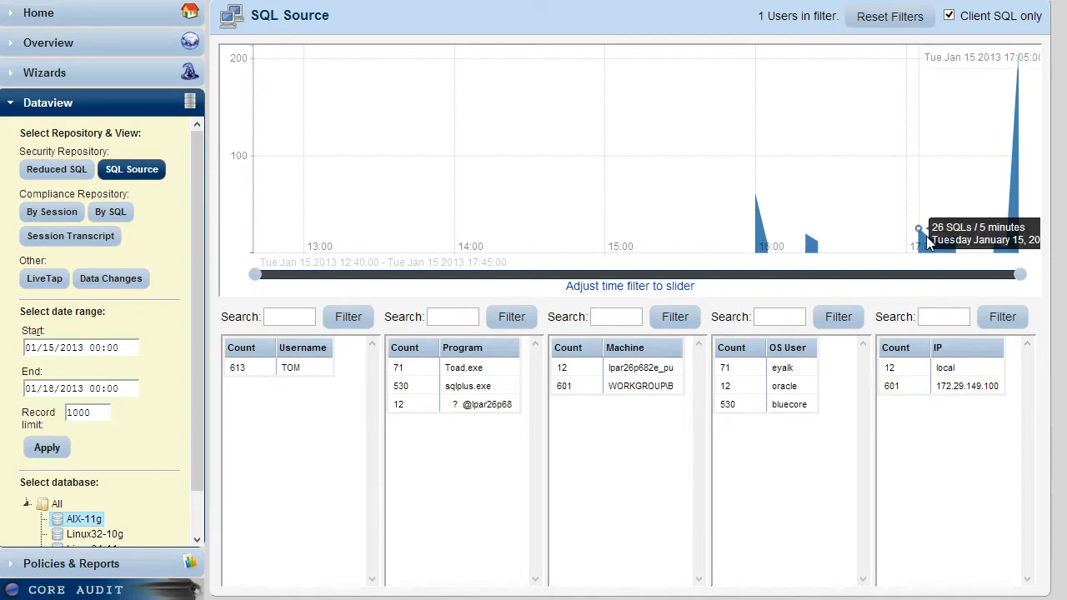
{"action": "left_click", "coordinate": [471, 387]}
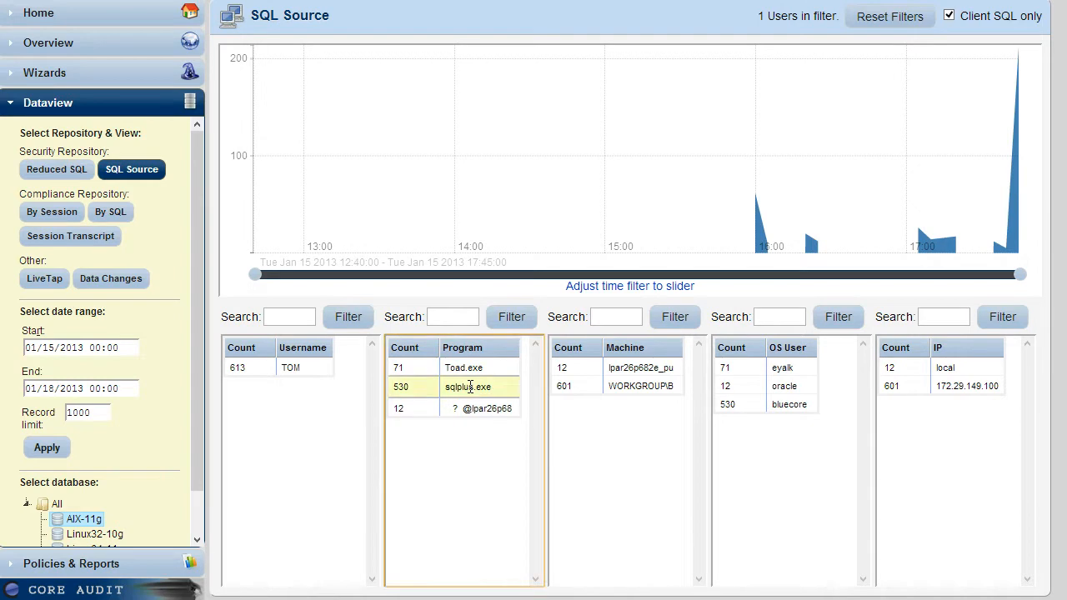
{"action": "left_click", "coordinate": [517, 321]}
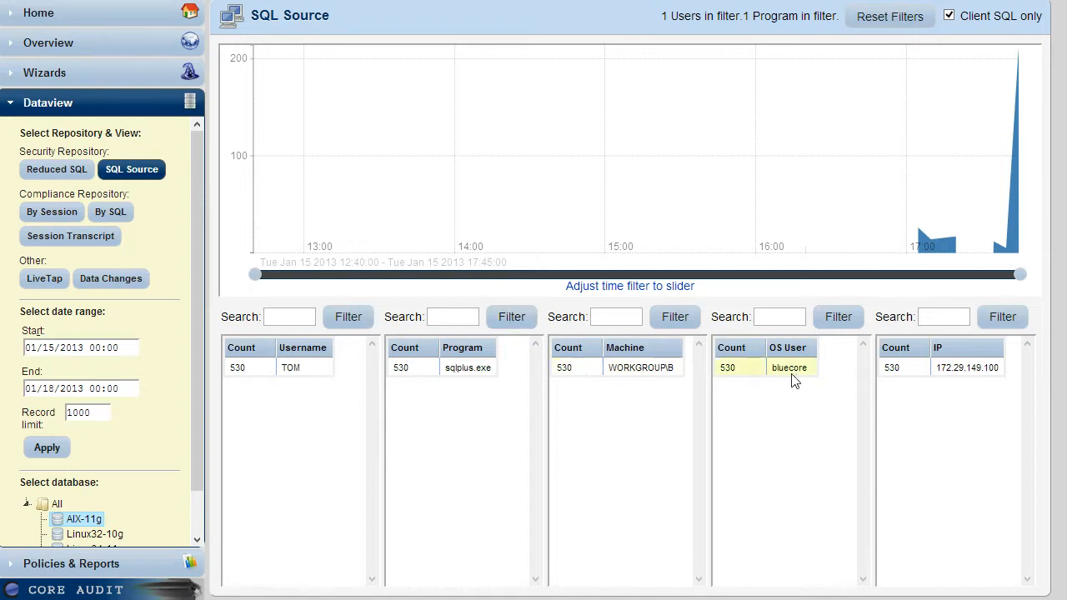
{"action": "mouse_move", "coordinate": [922, 247]}
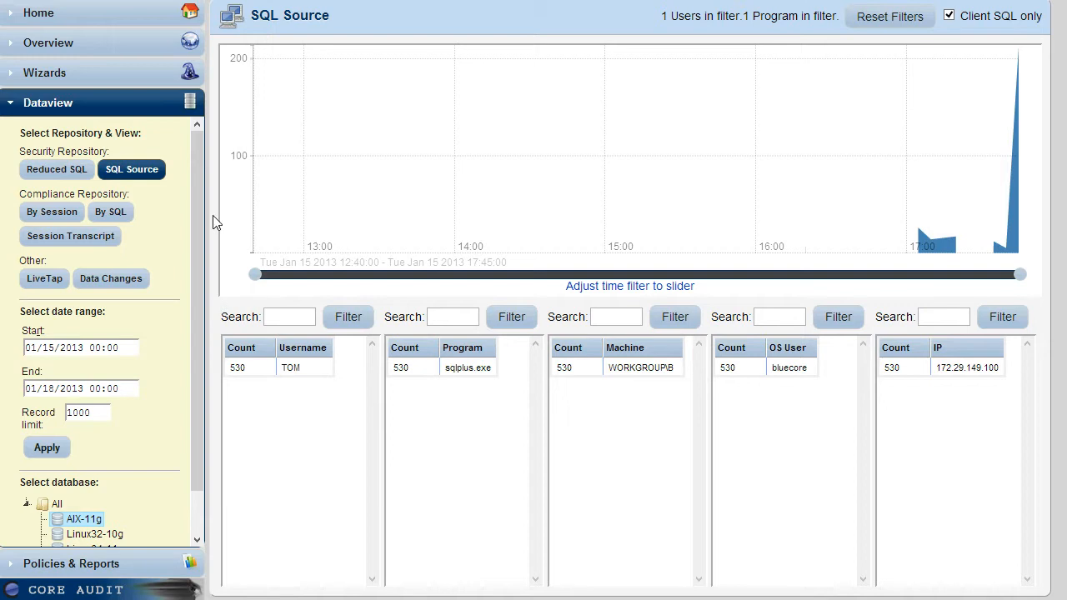
Show the AIX-11g database's recorded activity by session from the compliance repository.
{"action": "left_click", "coordinate": [57, 214]}
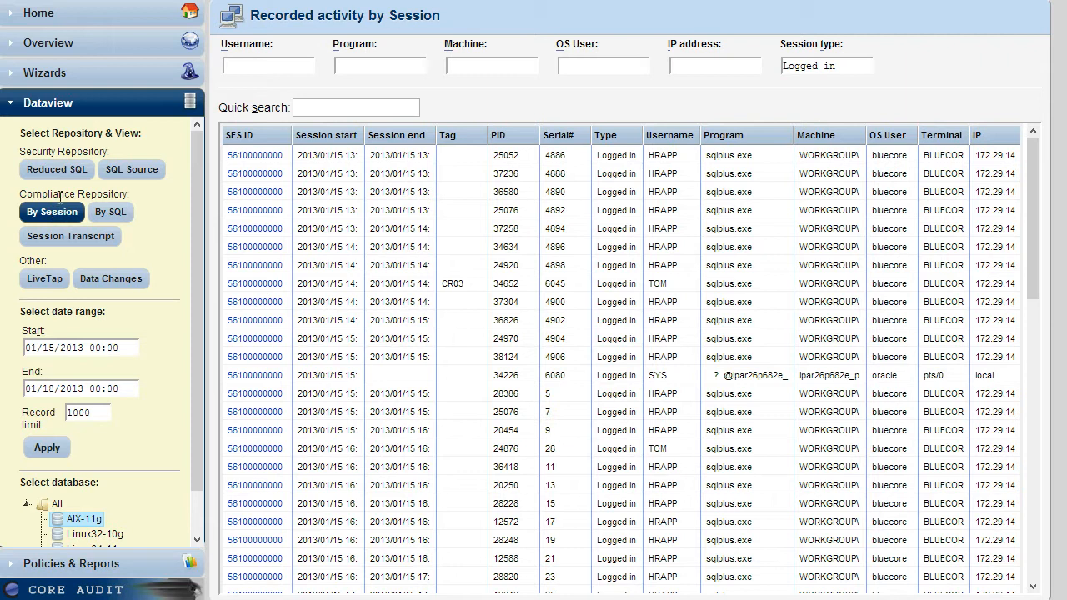
Quick-search the recorded sessions for the username of the session tagged CR03.
{"action": "left_click", "coordinate": [242, 58]}
{"action": "left_click", "coordinate": [302, 108]}
{"action": "type", "text": "tom"}
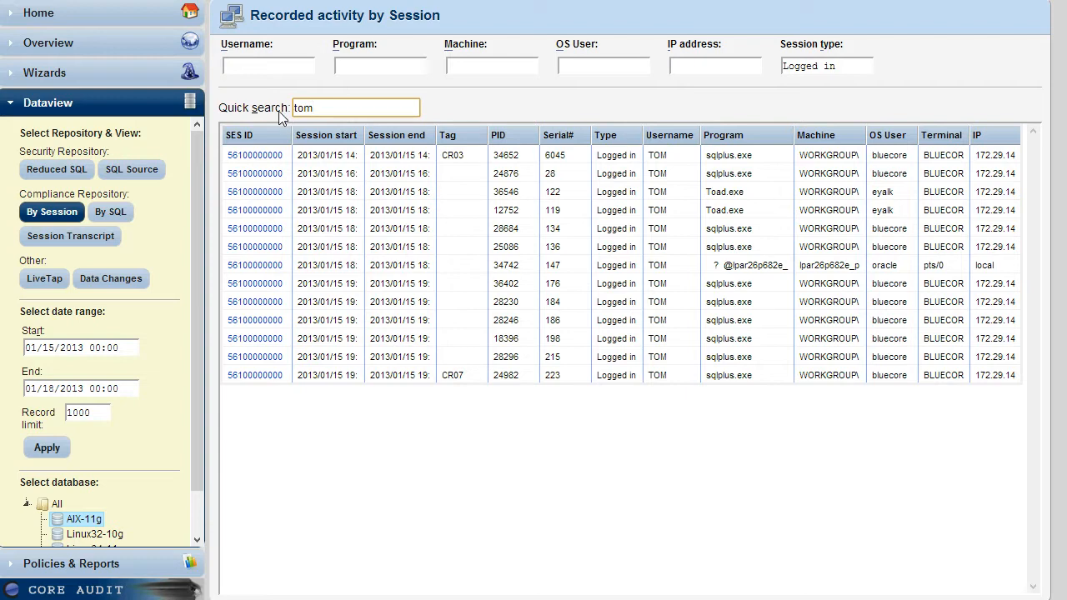
Show the recorded activity by SQL, filtered to the same username and to statements containing "salaries".
{"action": "left_click", "coordinate": [115, 213]}
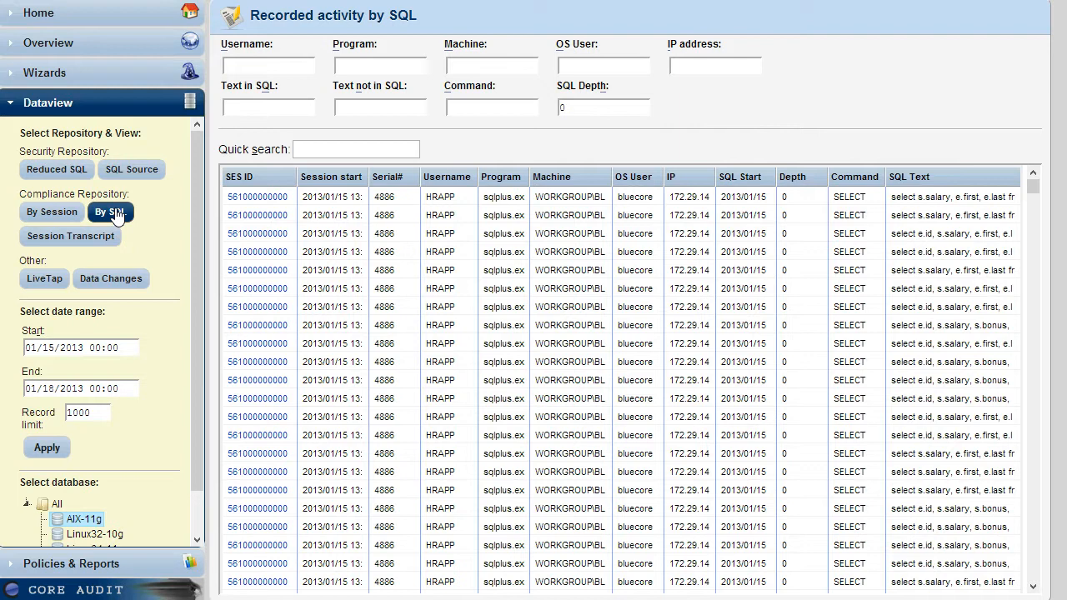
{"action": "left_click", "coordinate": [246, 65]}
{"action": "type", "text": "Tom"}
{"action": "left_click", "coordinate": [247, 107]}
{"action": "type", "text": "salaries"}
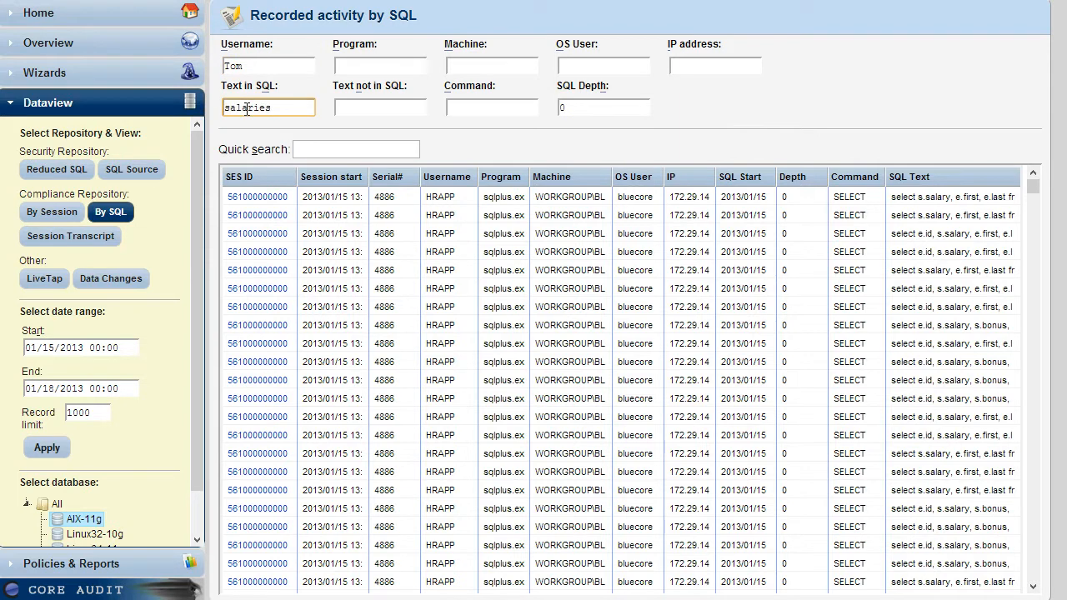
{"action": "left_click", "coordinate": [47, 449]}
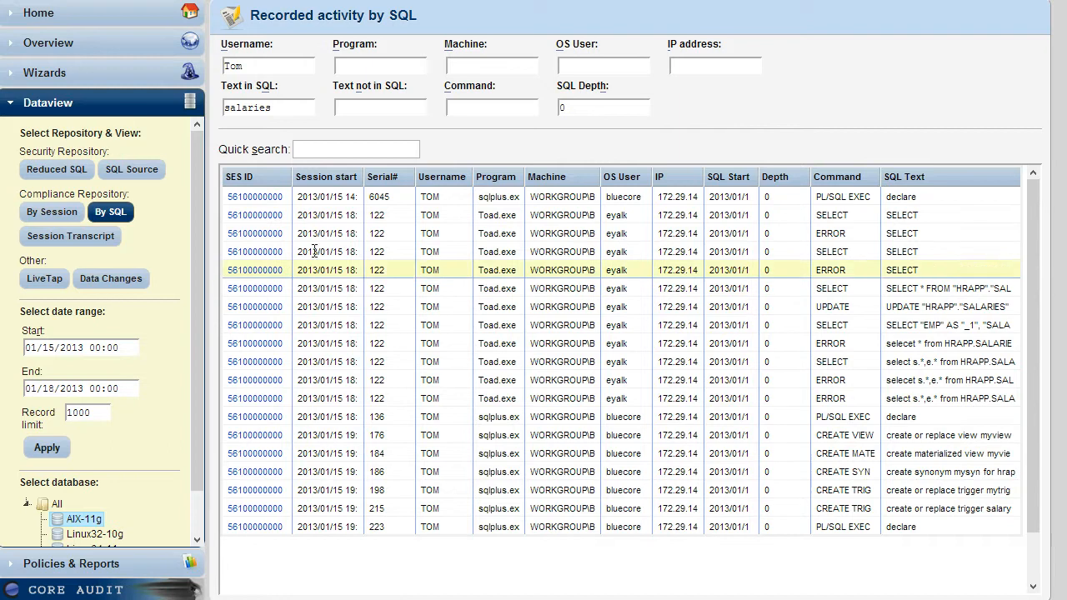
Inspect the full PL/SQL statement of the serial 6045 entry and open its session transcript without the client-SQL-only restriction.
{"action": "left_click", "coordinate": [419, 206]}
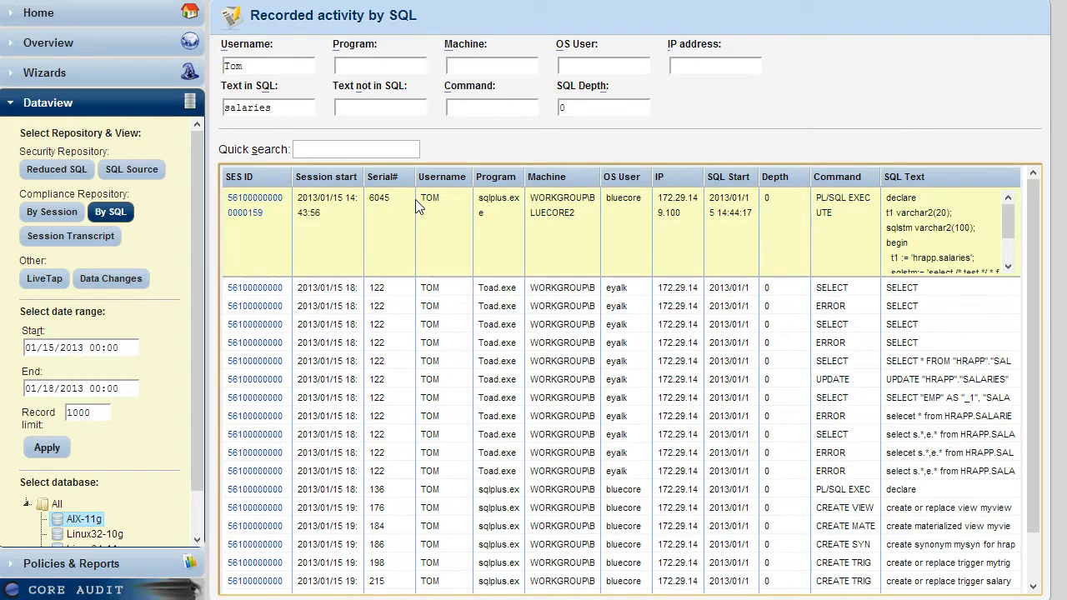
{"action": "left_click", "coordinate": [419, 207]}
{"action": "left_click", "coordinate": [260, 204]}
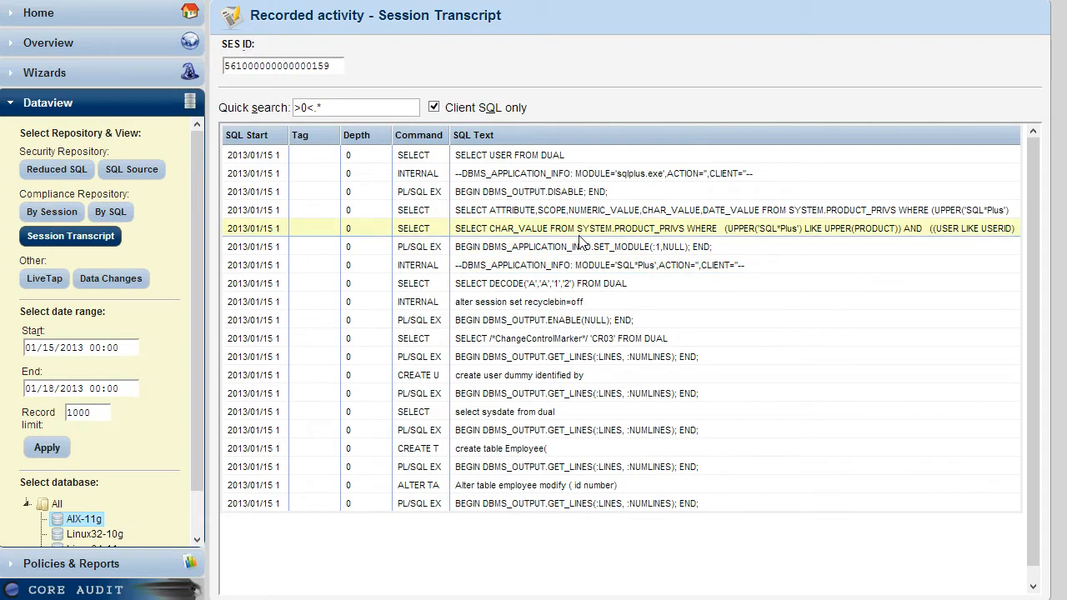
{"action": "left_click", "coordinate": [434, 108]}
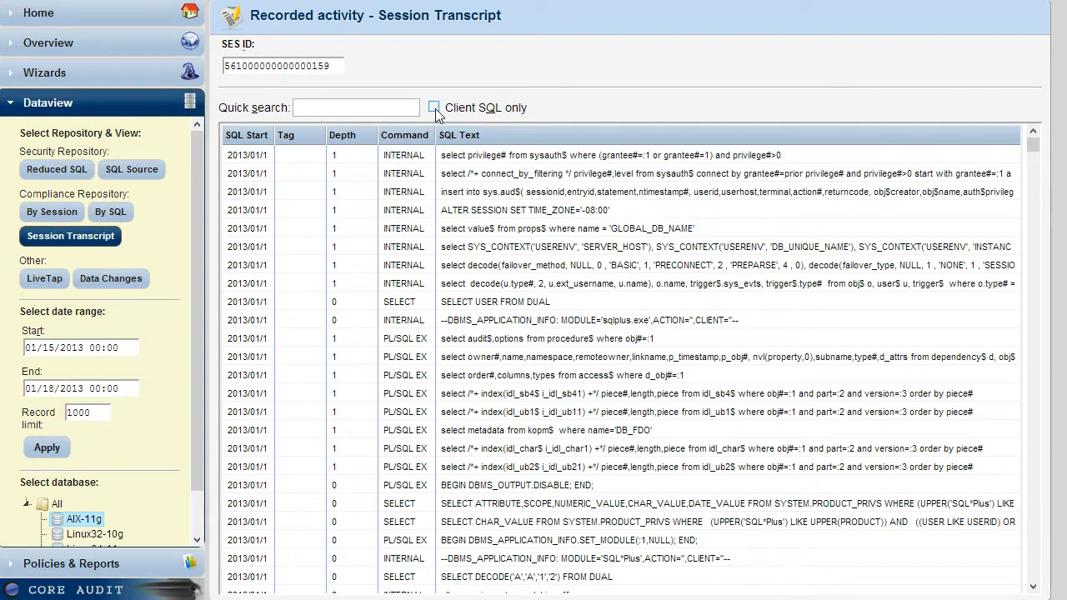